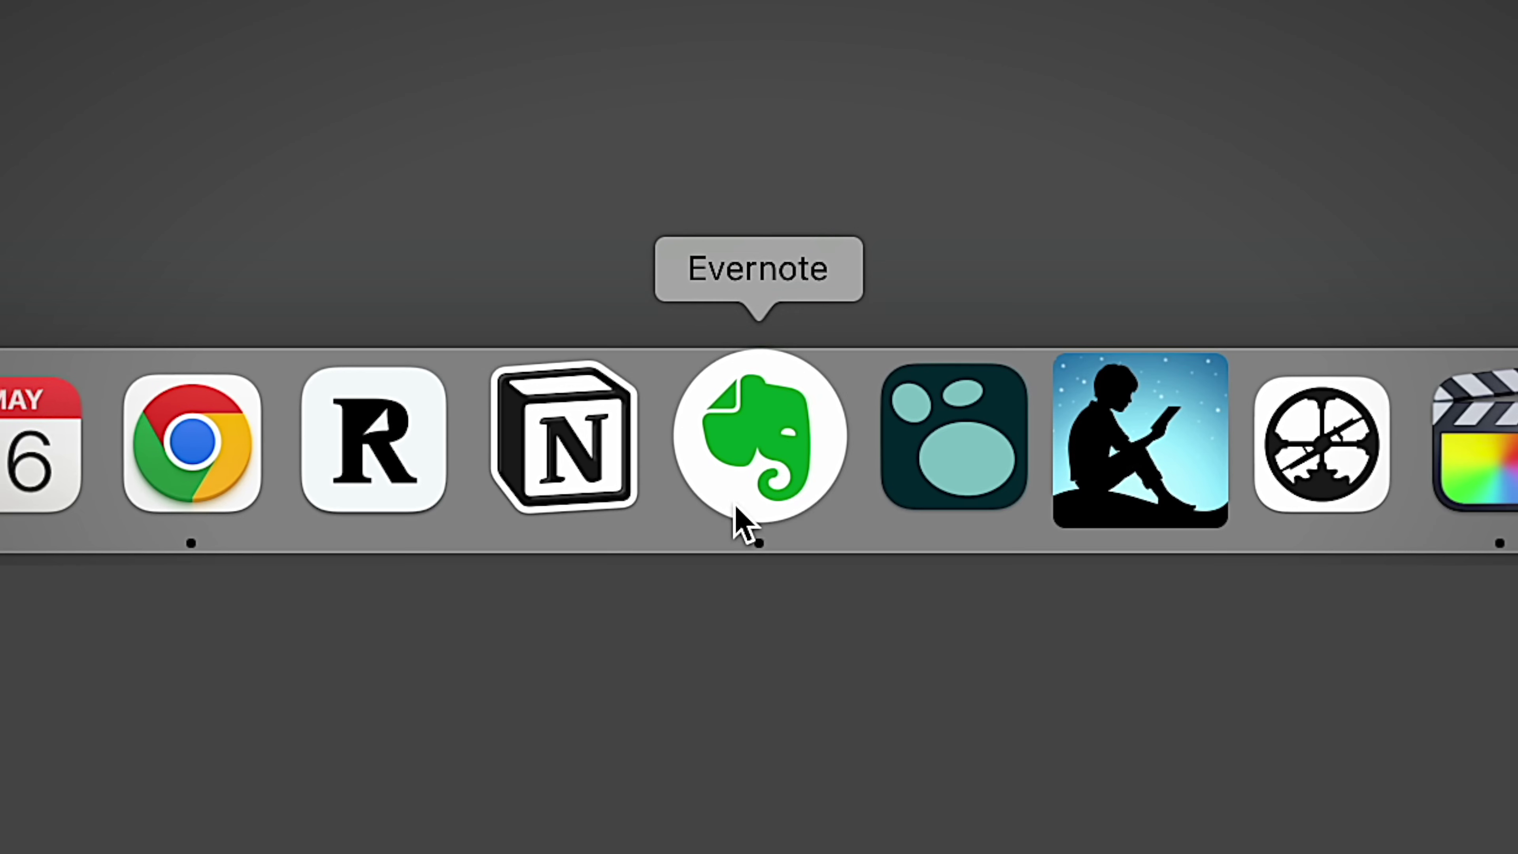
- Launch Evernote from the Dock, then scroll the board view up and left
{"action": "left_click", "coordinate": [619, 757]}
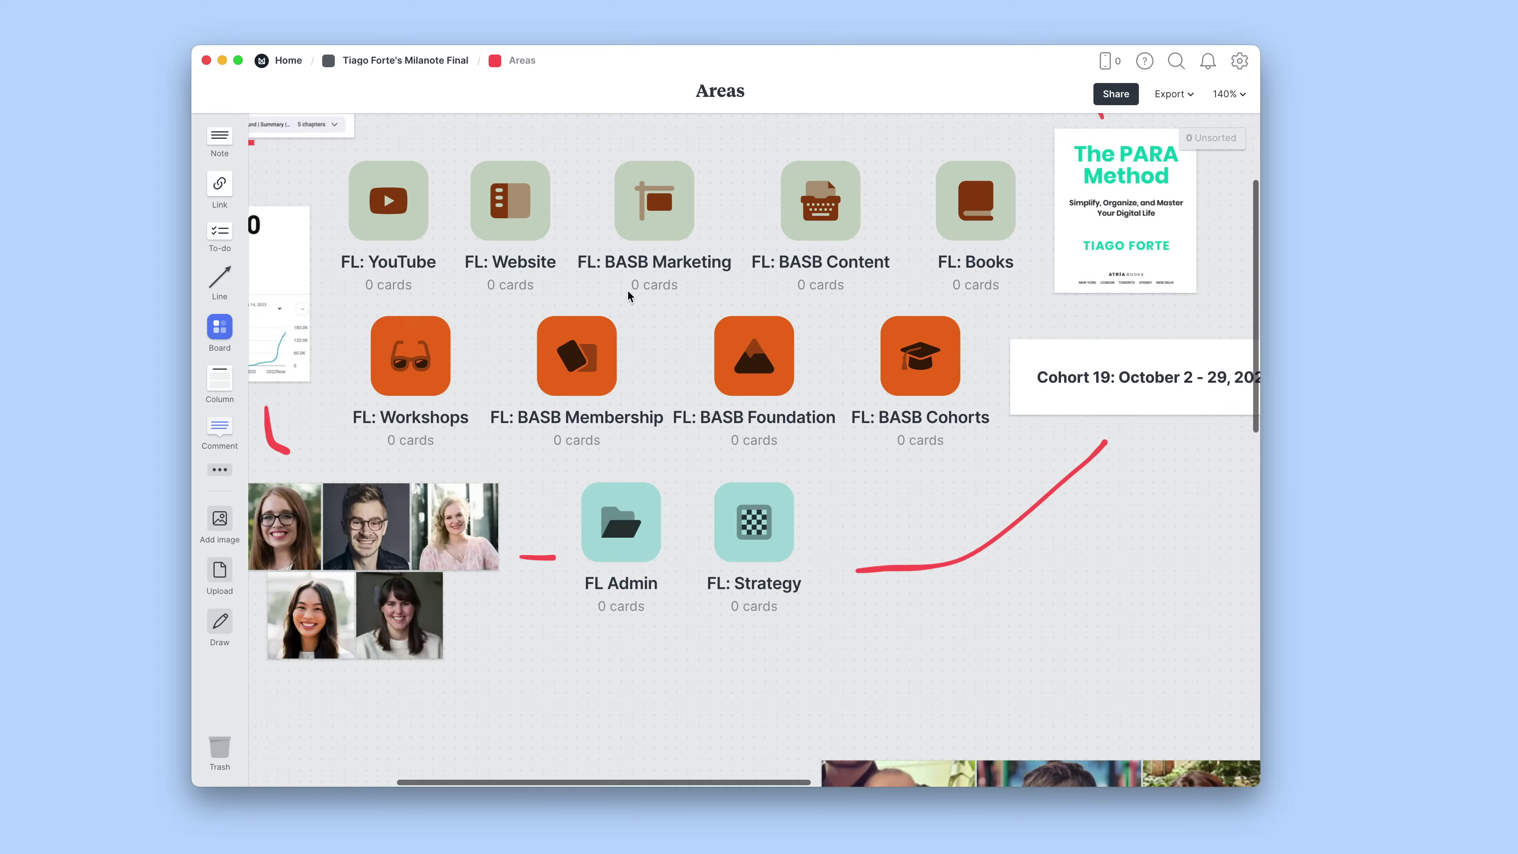
{"action": "scroll", "coordinate": [616, 290], "scroll_direction": "up", "scroll_amount": 5}
{"action": "scroll", "coordinate": [609, 292], "scroll_direction": "left", "scroll_amount": 2}
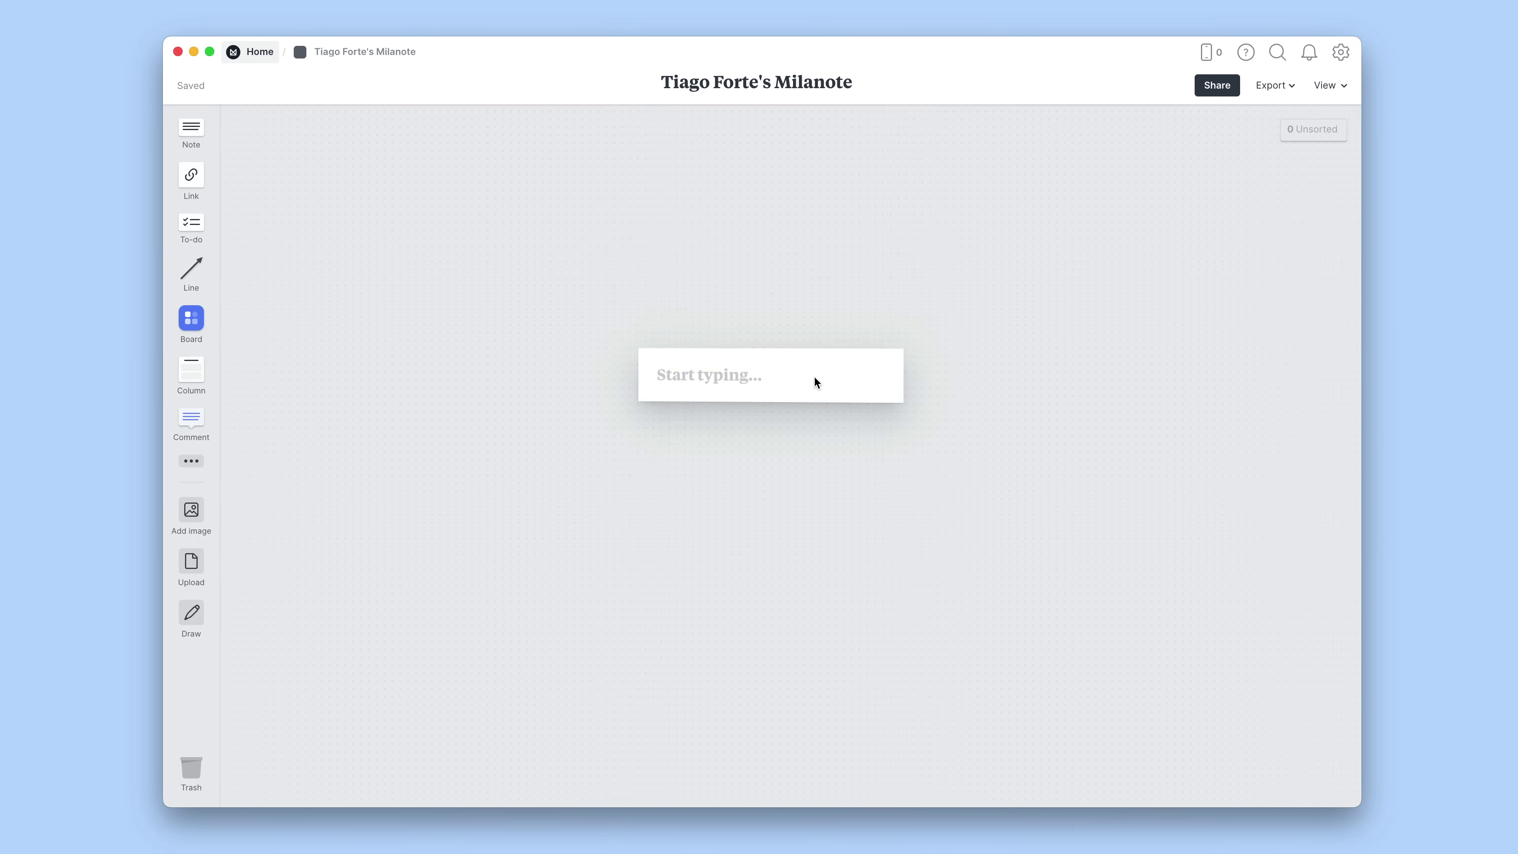
- Move the note card left and colour it purple with a teal top strip
{"action": "left_click_drag", "start_coordinate": [817, 382], "coordinate": [784, 381]}
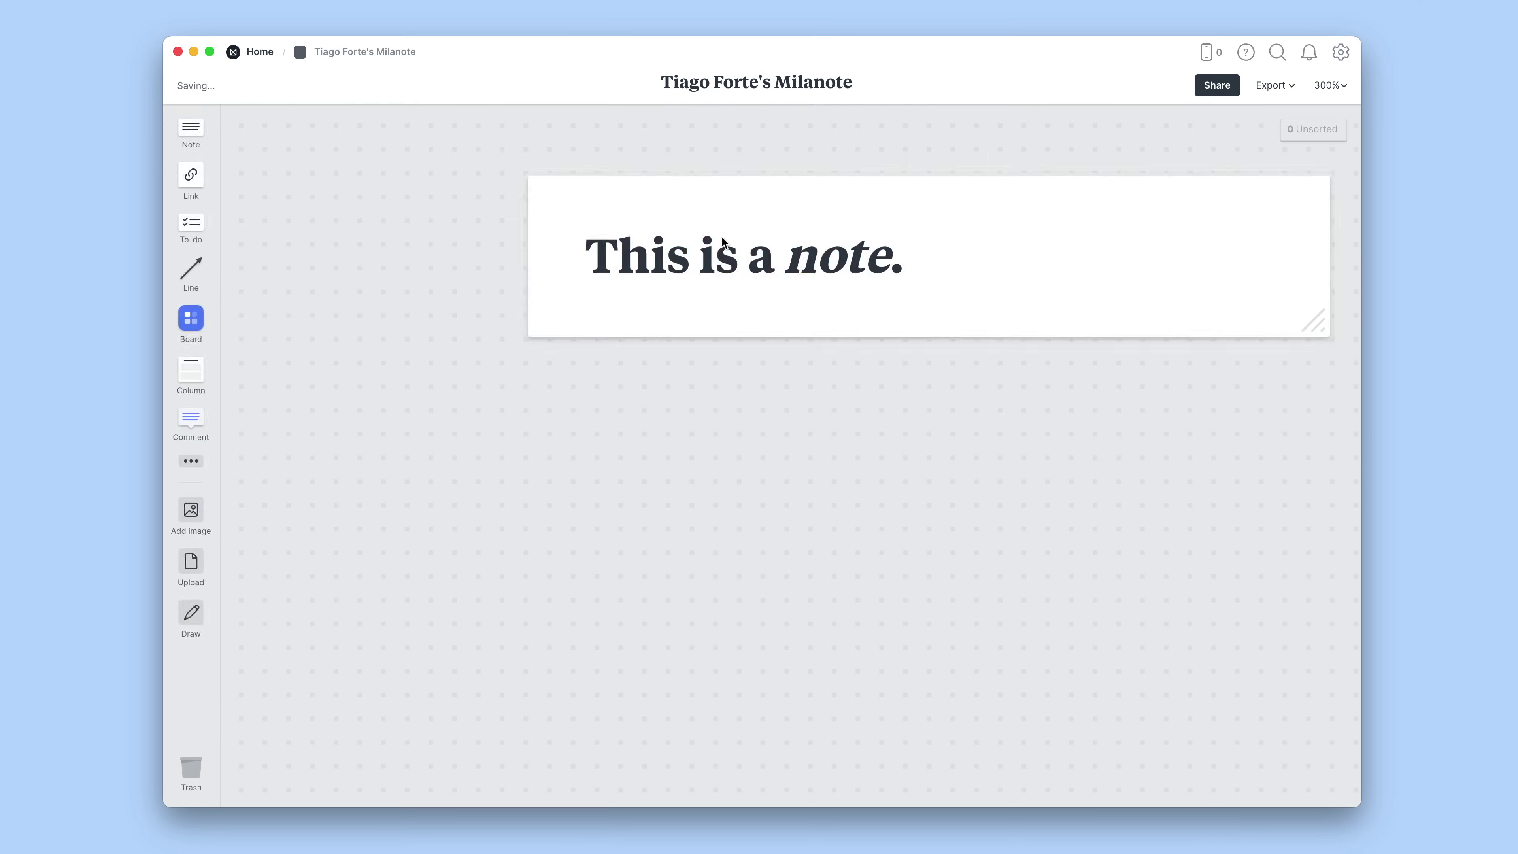
{"action": "key", "text": "super+a"}
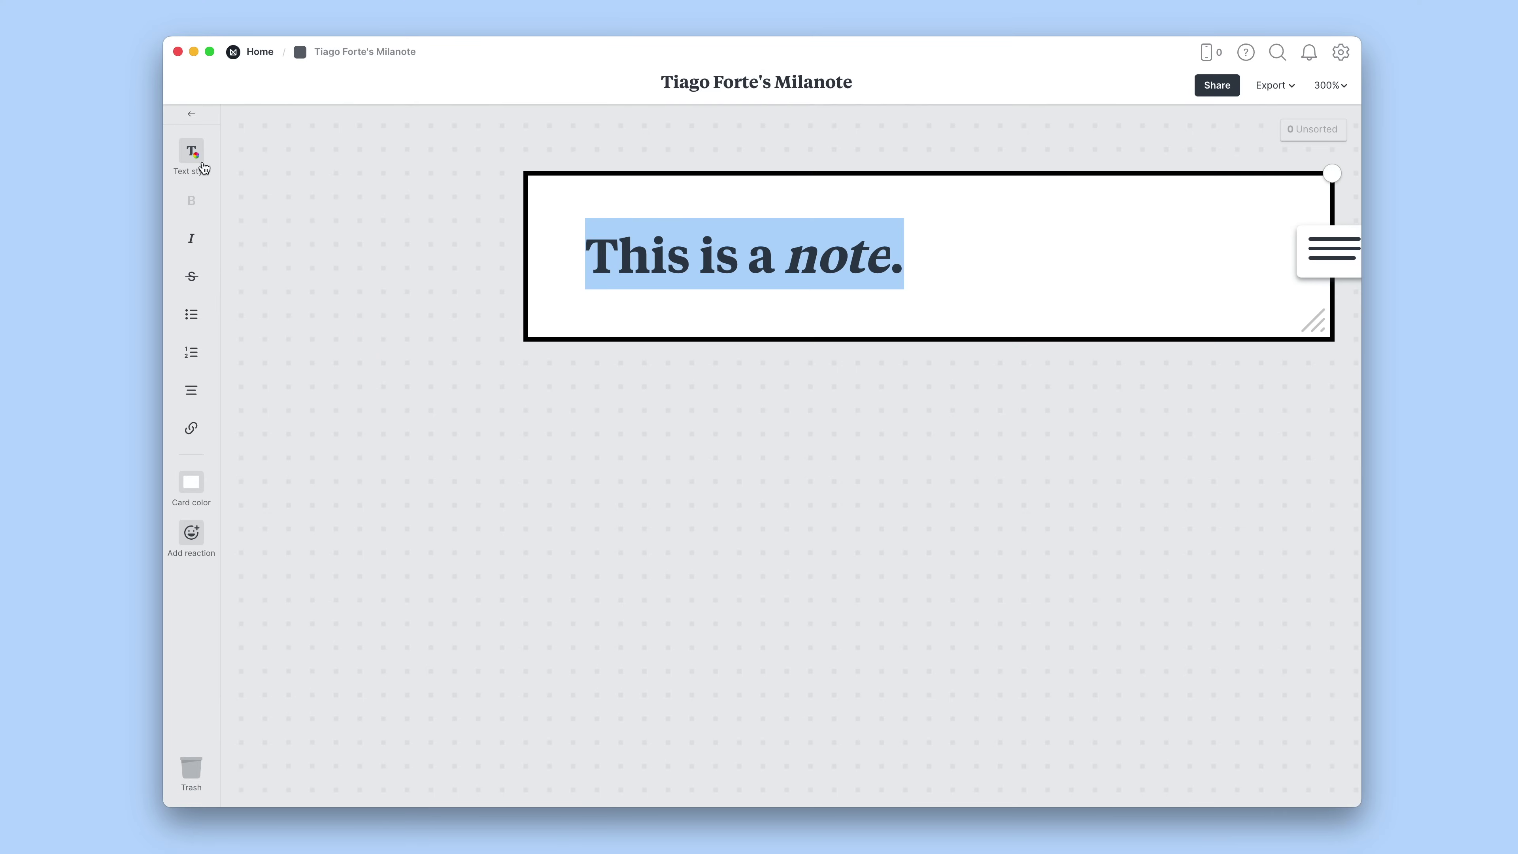
{"action": "left_click", "coordinate": [202, 166]}
{"action": "left_click", "coordinate": [192, 482]}
{"action": "left_click", "coordinate": [345, 554]}
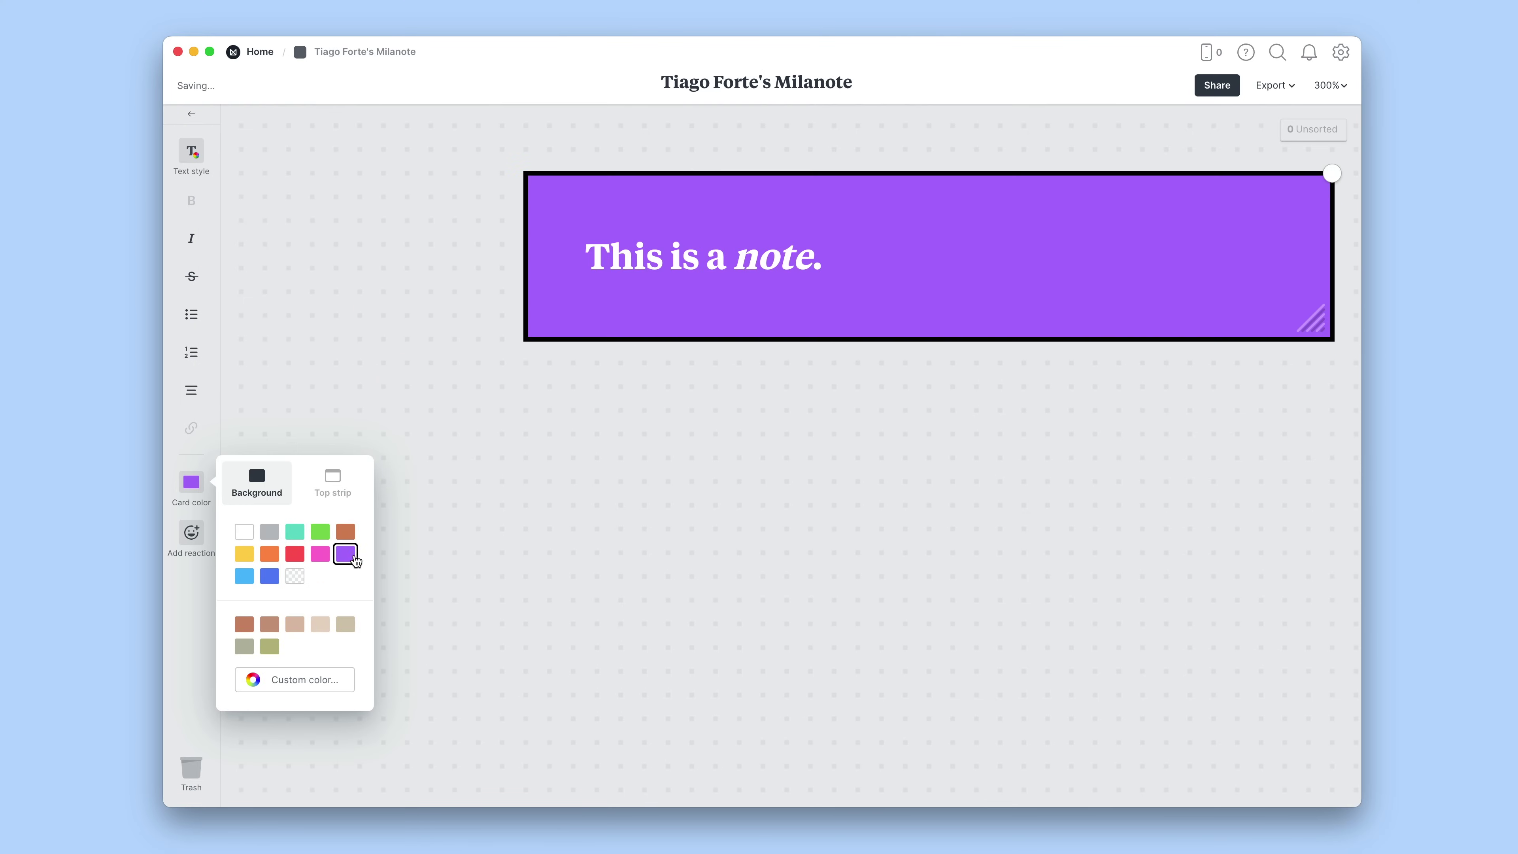
{"action": "left_click", "coordinate": [333, 482]}
{"action": "left_click", "coordinate": [294, 531]}
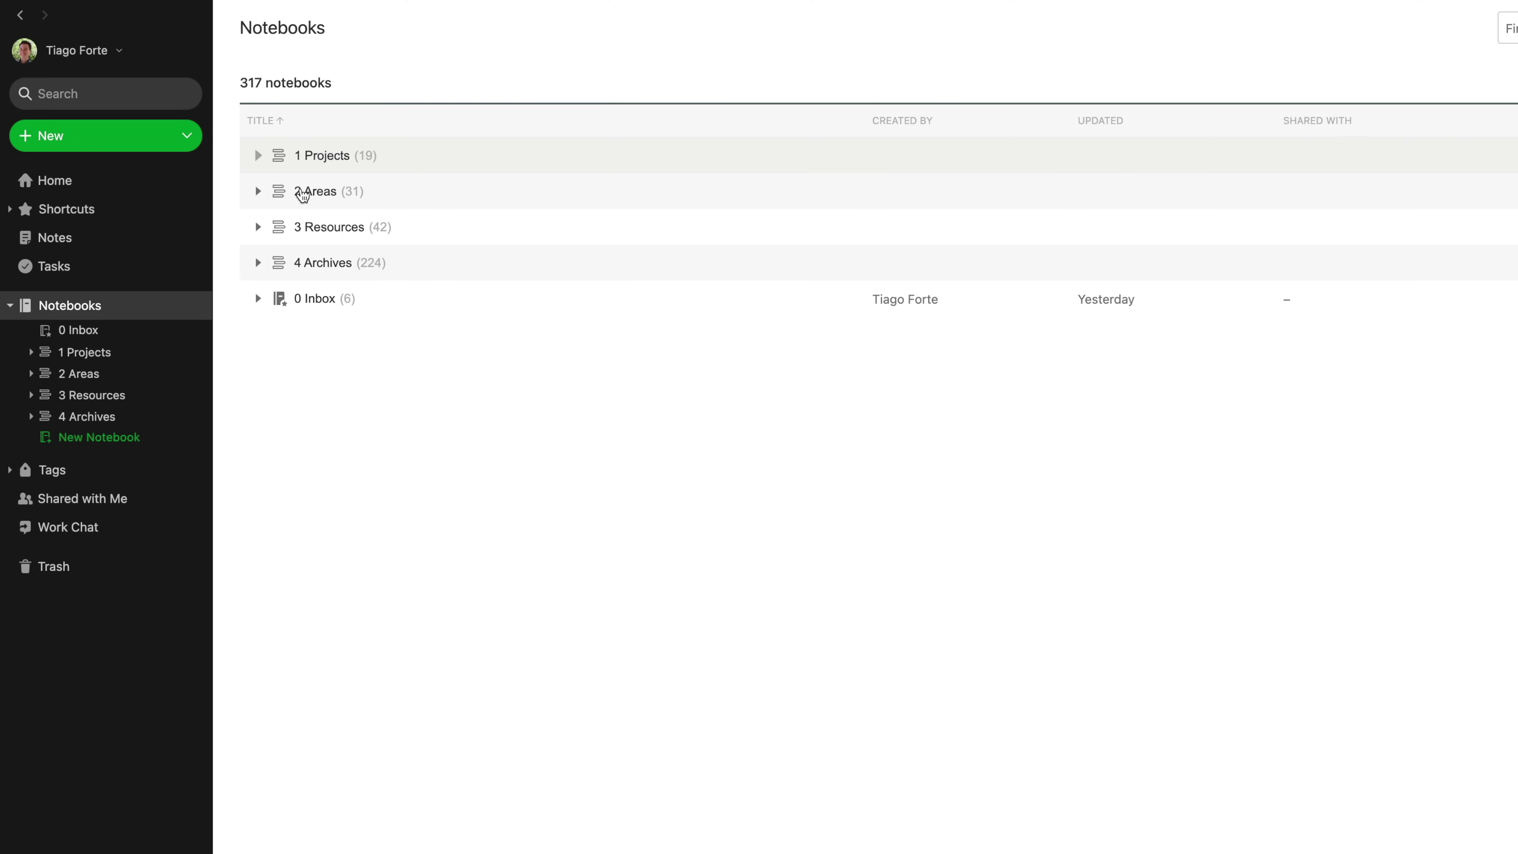
- Expand the 1 Projects stack and turn Beginning of Infinity into its own page
{"action": "left_click", "coordinate": [270, 160]}
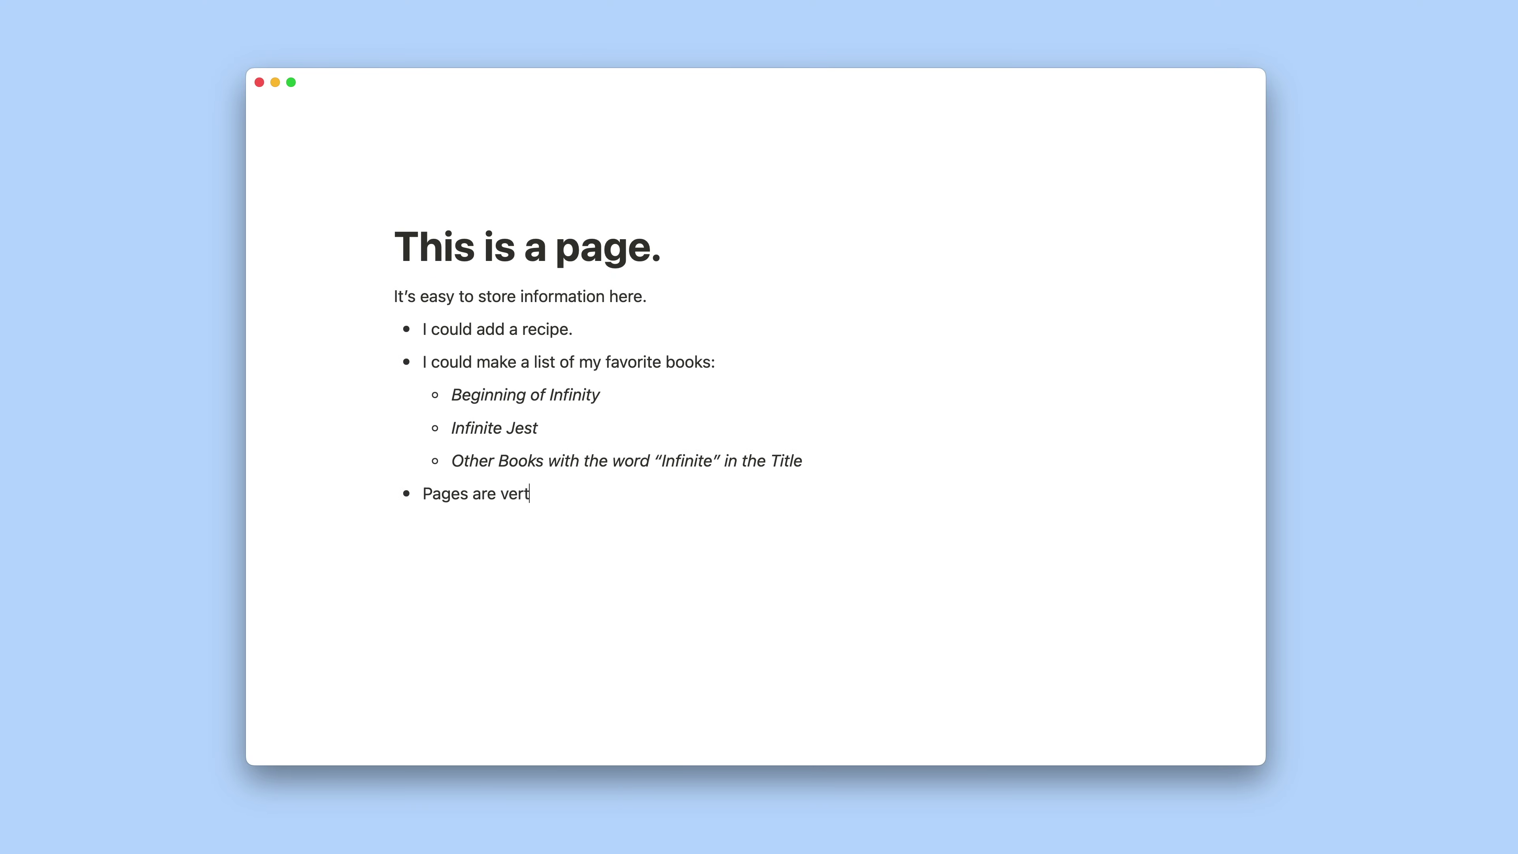
{"action": "left_click", "coordinate": [1015, 355]}
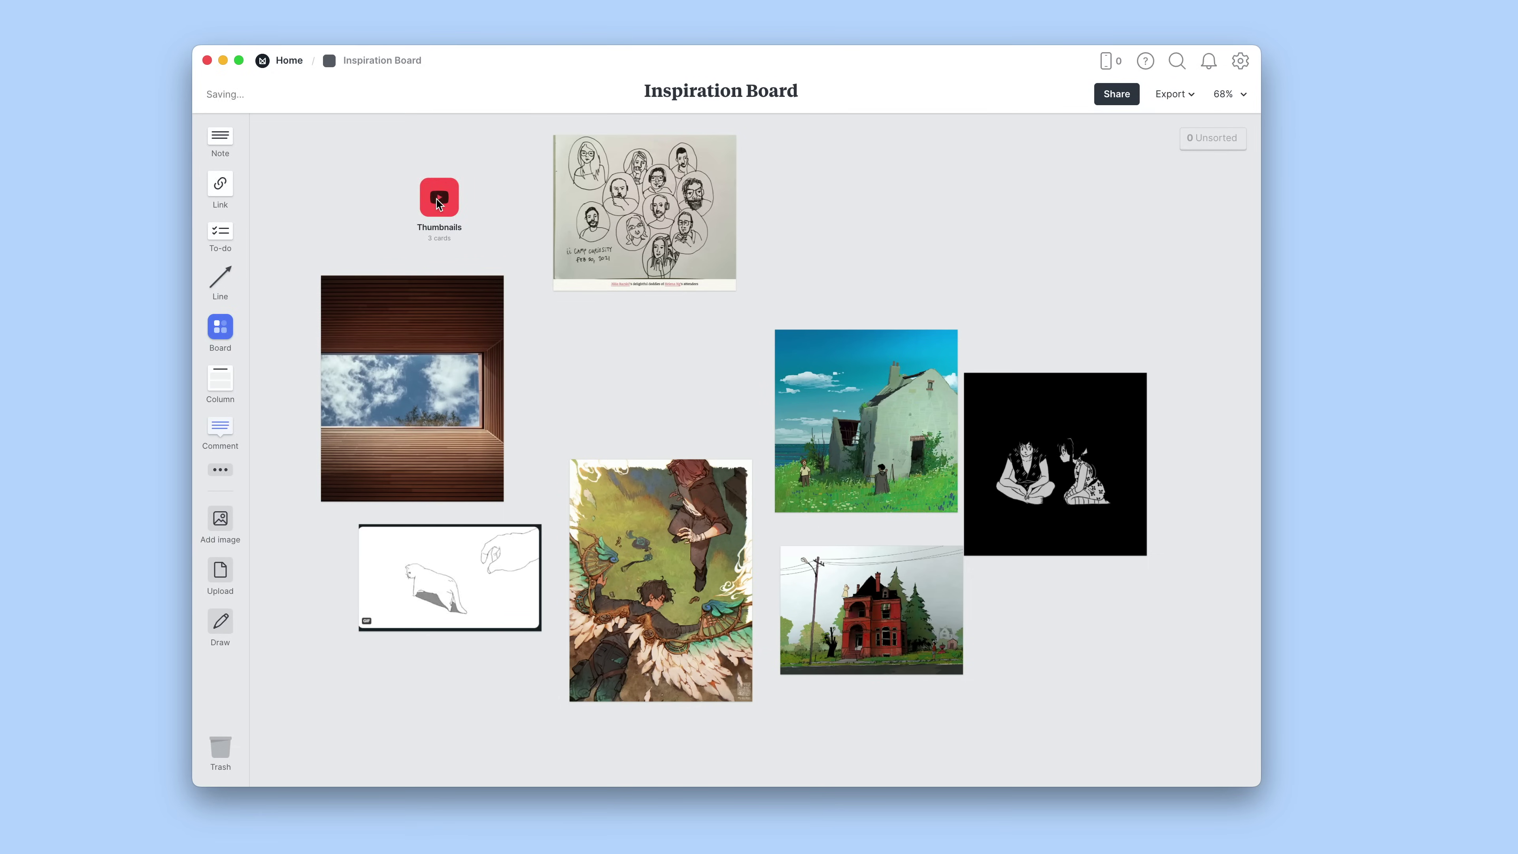
- Inside the Thumbnails board, line up the yoyo and teapot cards in a row
{"action": "left_click", "coordinate": [444, 207]}
{"action": "left_click_drag", "start_coordinate": [741, 281], "coordinate": [747, 493]}
{"action": "left_click_drag", "start_coordinate": [1066, 272], "coordinate": [1010, 460]}
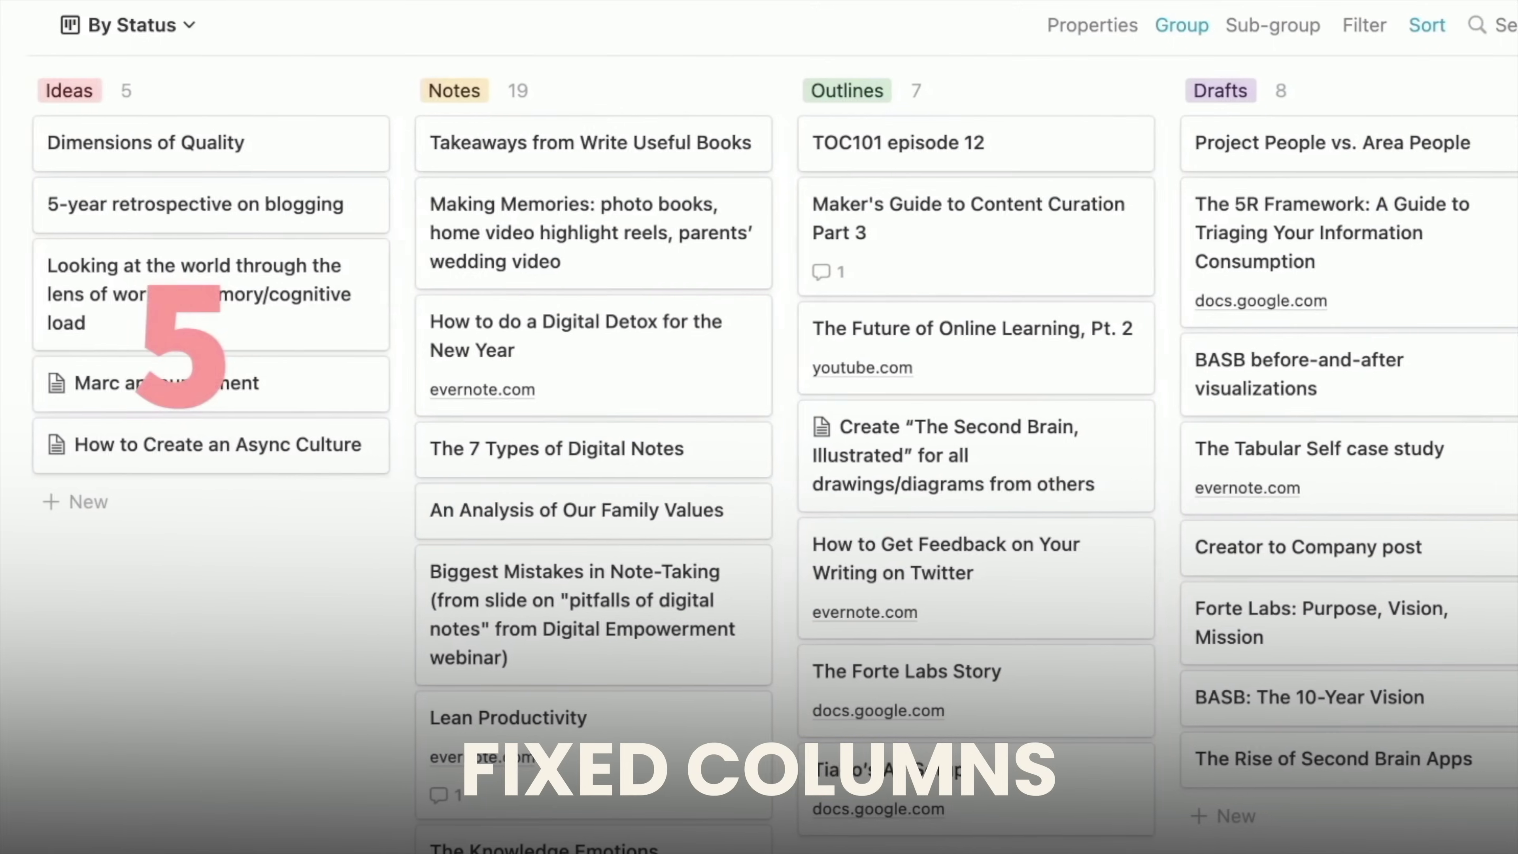
- Gather the reset and teapot cards into one overlapping pile
{"action": "scroll", "coordinate": [761, 467], "scroll_direction": "right", "scroll_amount": 2}
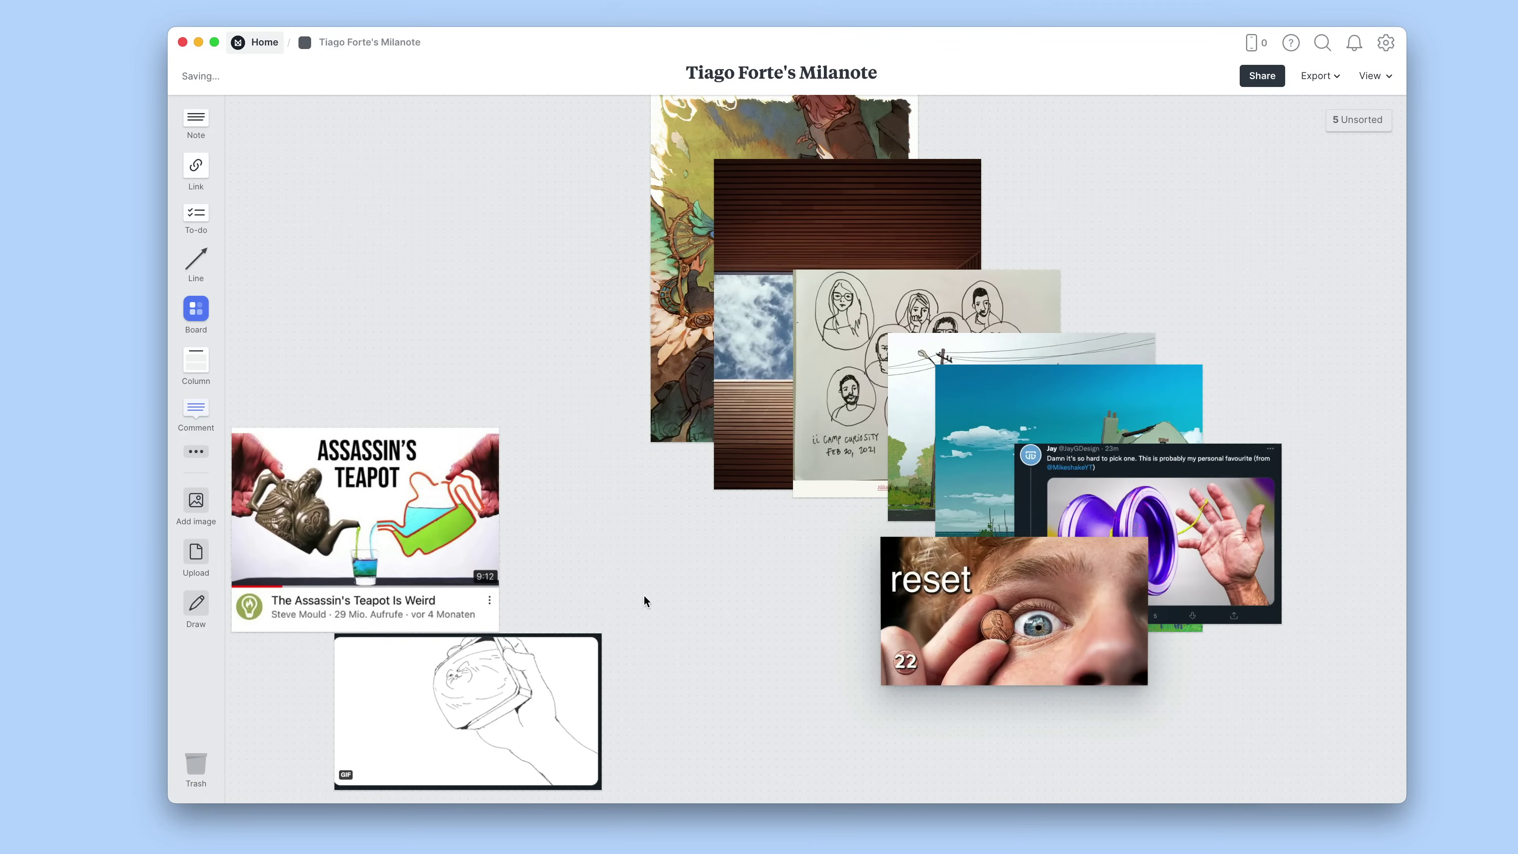
{"action": "left_click_drag", "start_coordinate": [365, 508], "coordinate": [893, 388]}
{"action": "left_click_drag", "start_coordinate": [468, 712], "coordinate": [863, 660]}
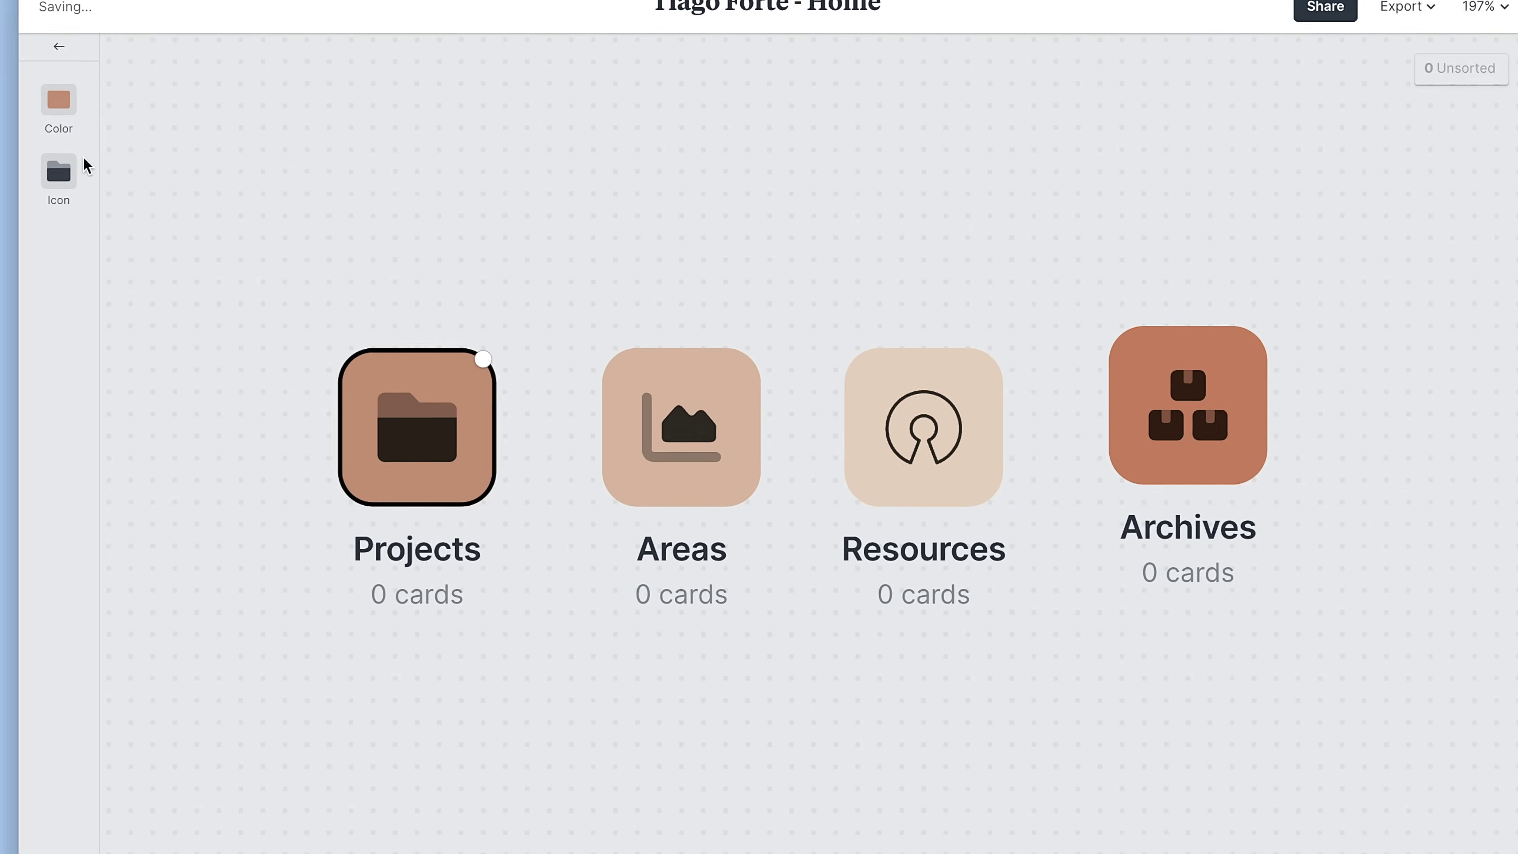
- Choose a colour for the Projects board
{"action": "left_click", "coordinate": [89, 153]}
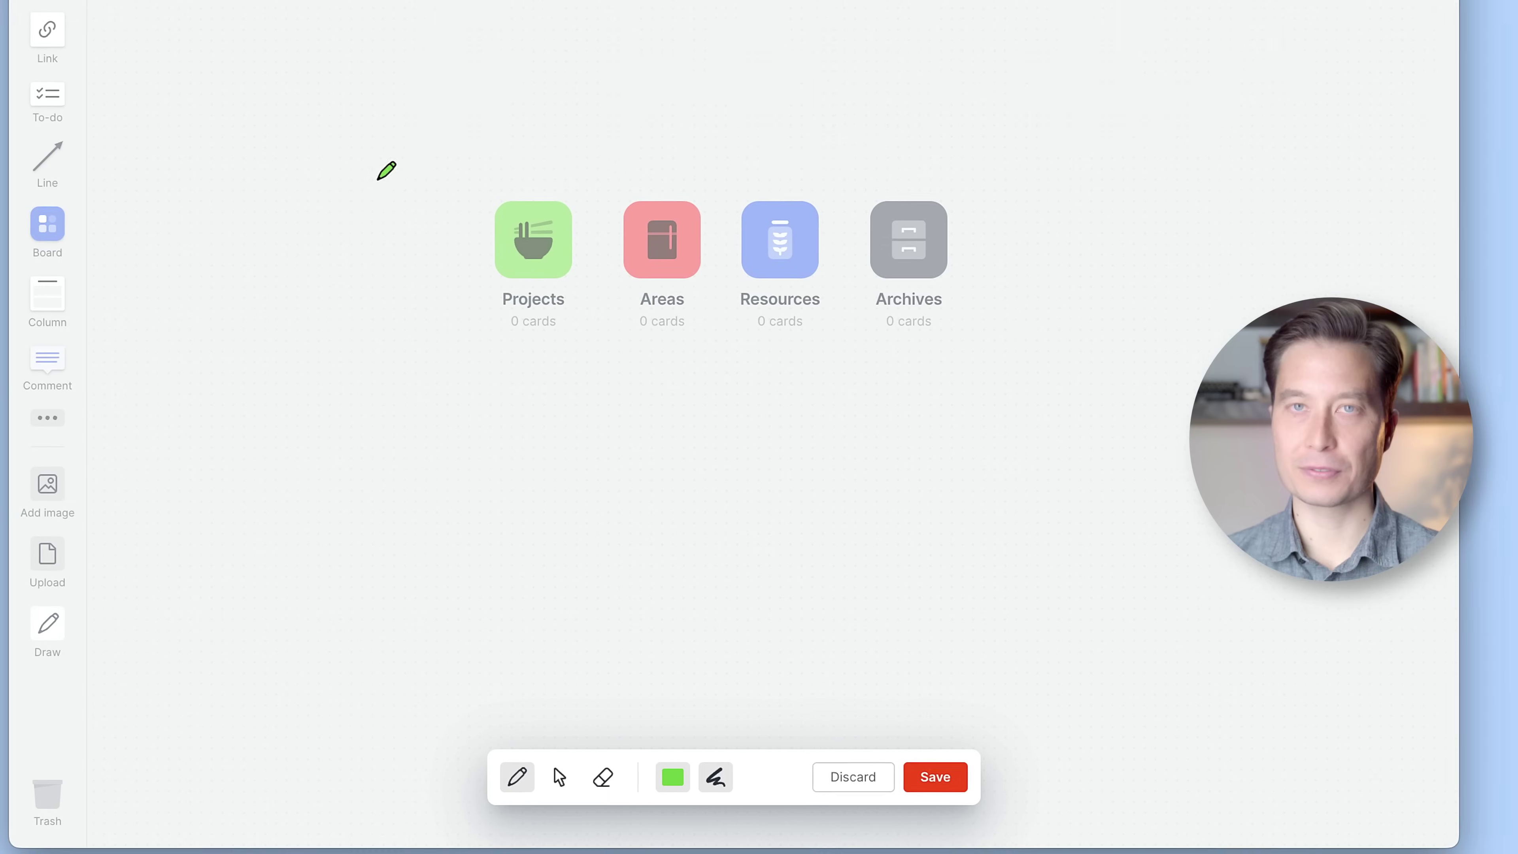
- Start a drawing and write 'check weekly' in a custom soft green pen
{"action": "left_click", "coordinate": [555, 735]}
{"action": "left_click", "coordinate": [701, 725]}
{"action": "left_click_drag", "start_coordinate": [684, 520], "coordinate": [655, 535]}
{"action": "left_click_drag", "start_coordinate": [336, 128], "coordinate": [375, 128]}
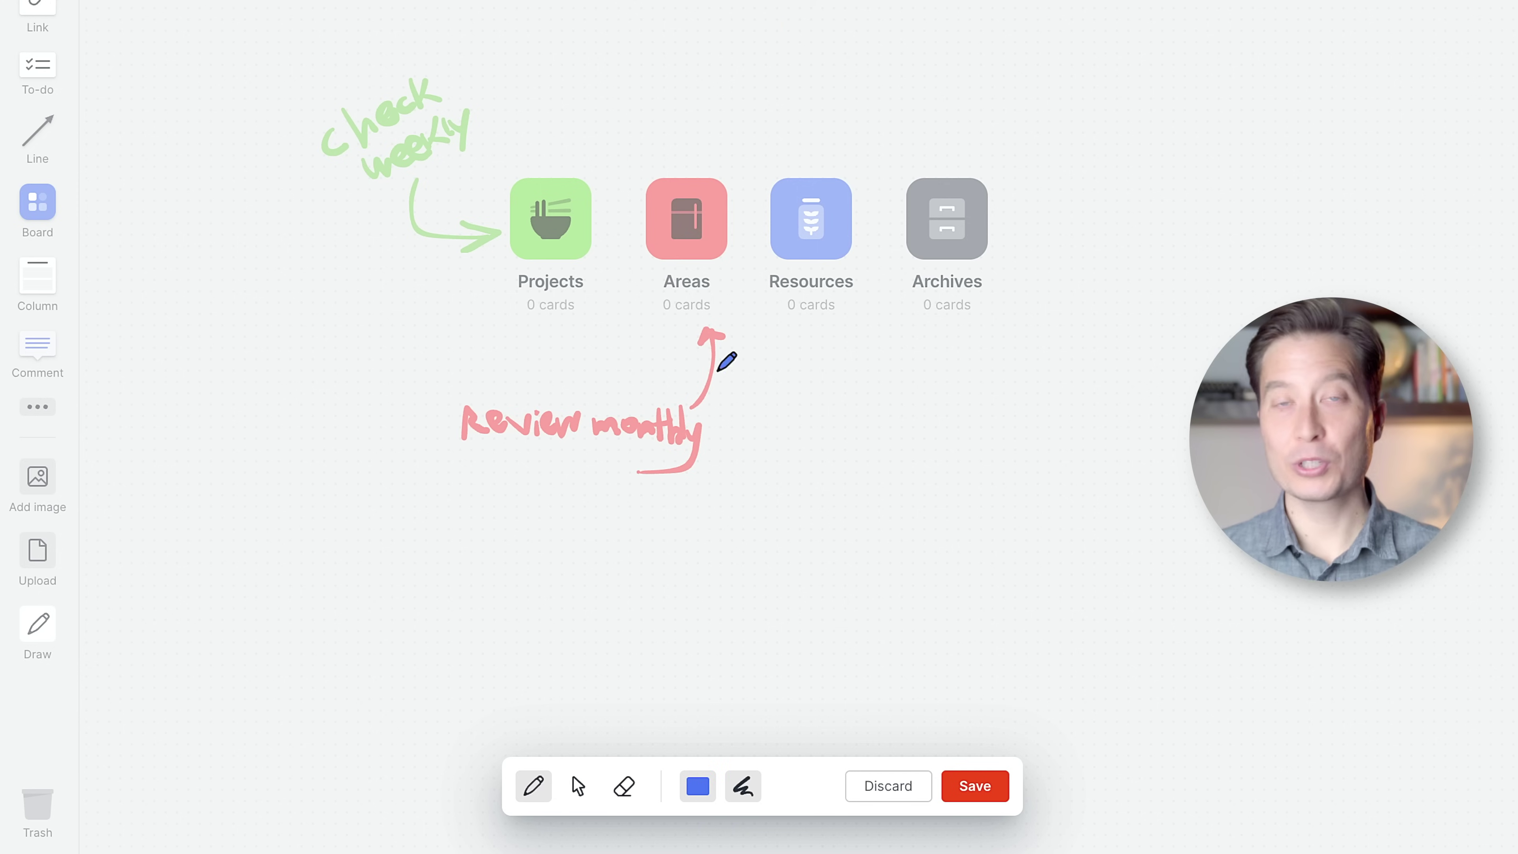
- In black pen, draw an arrow to Archives labelled 'storage'
{"action": "left_click", "coordinate": [693, 795]}
{"action": "left_click", "coordinate": [626, 601]}
{"action": "left_click_drag", "start_coordinate": [1052, 331], "coordinate": [1087, 338]}
{"action": "left_click_drag", "start_coordinate": [1012, 288], "coordinate": [1165, 335]}
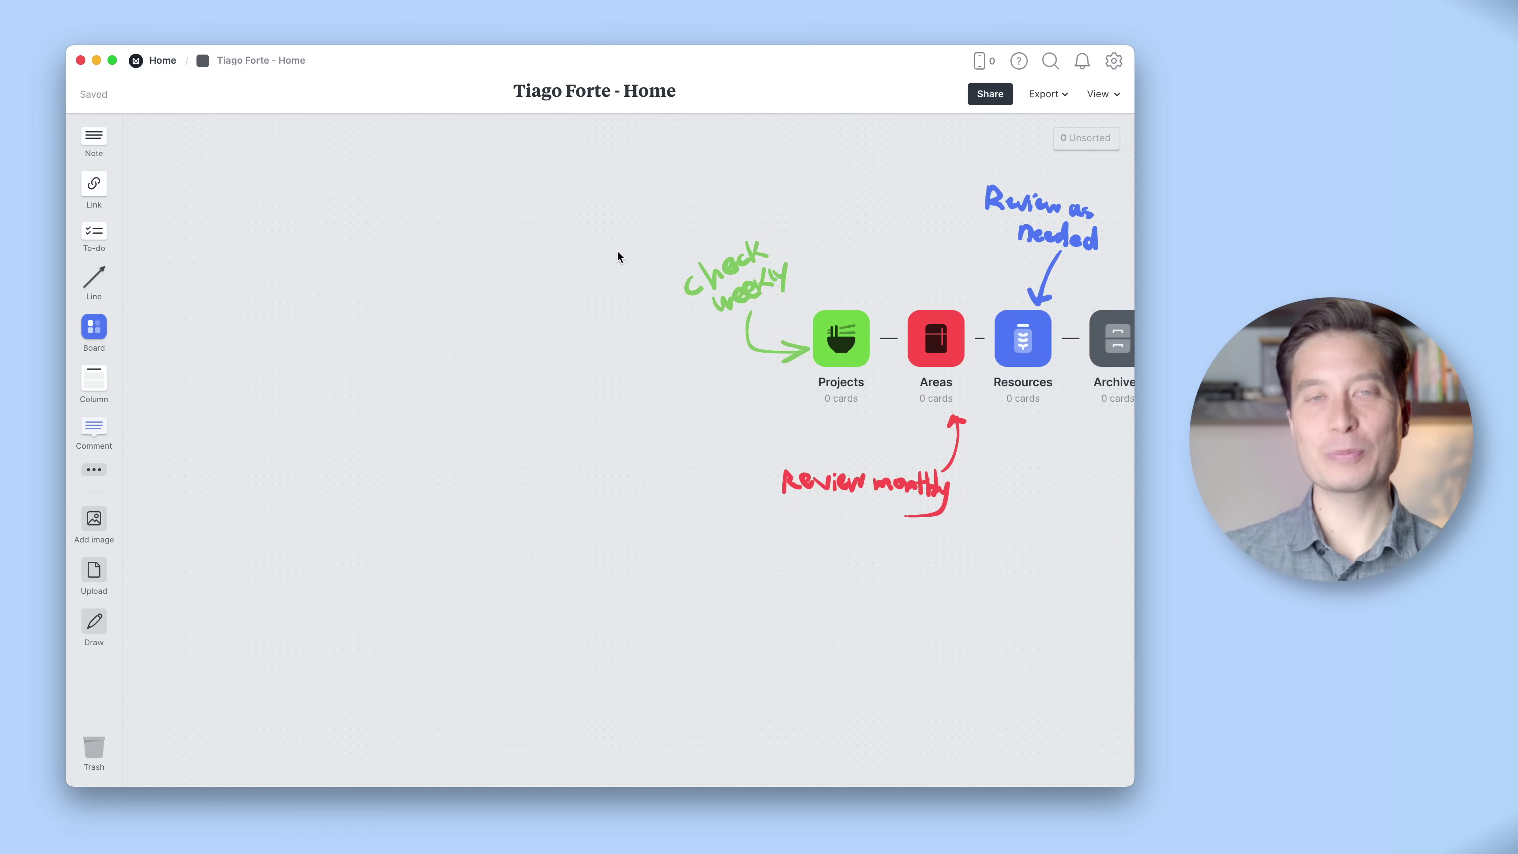
- Step into the Projects board with Cmd+], back out with Cmd+[, then reopen it
{"action": "key", "text": "super+bracketright"}
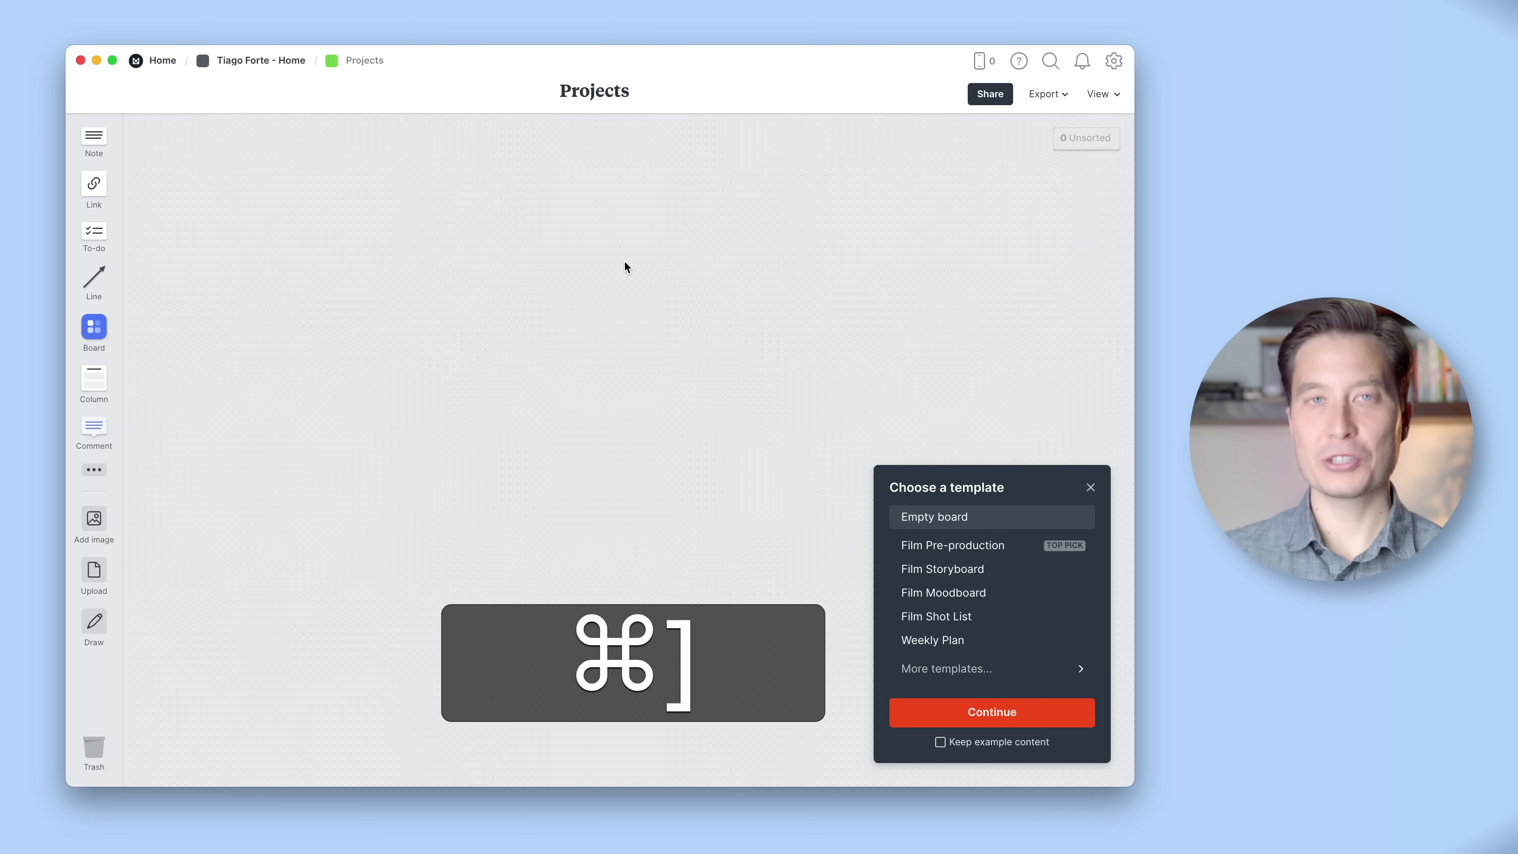
{"action": "key", "text": "super+bracketleft"}
{"action": "key", "text": "super+bracketleft"}
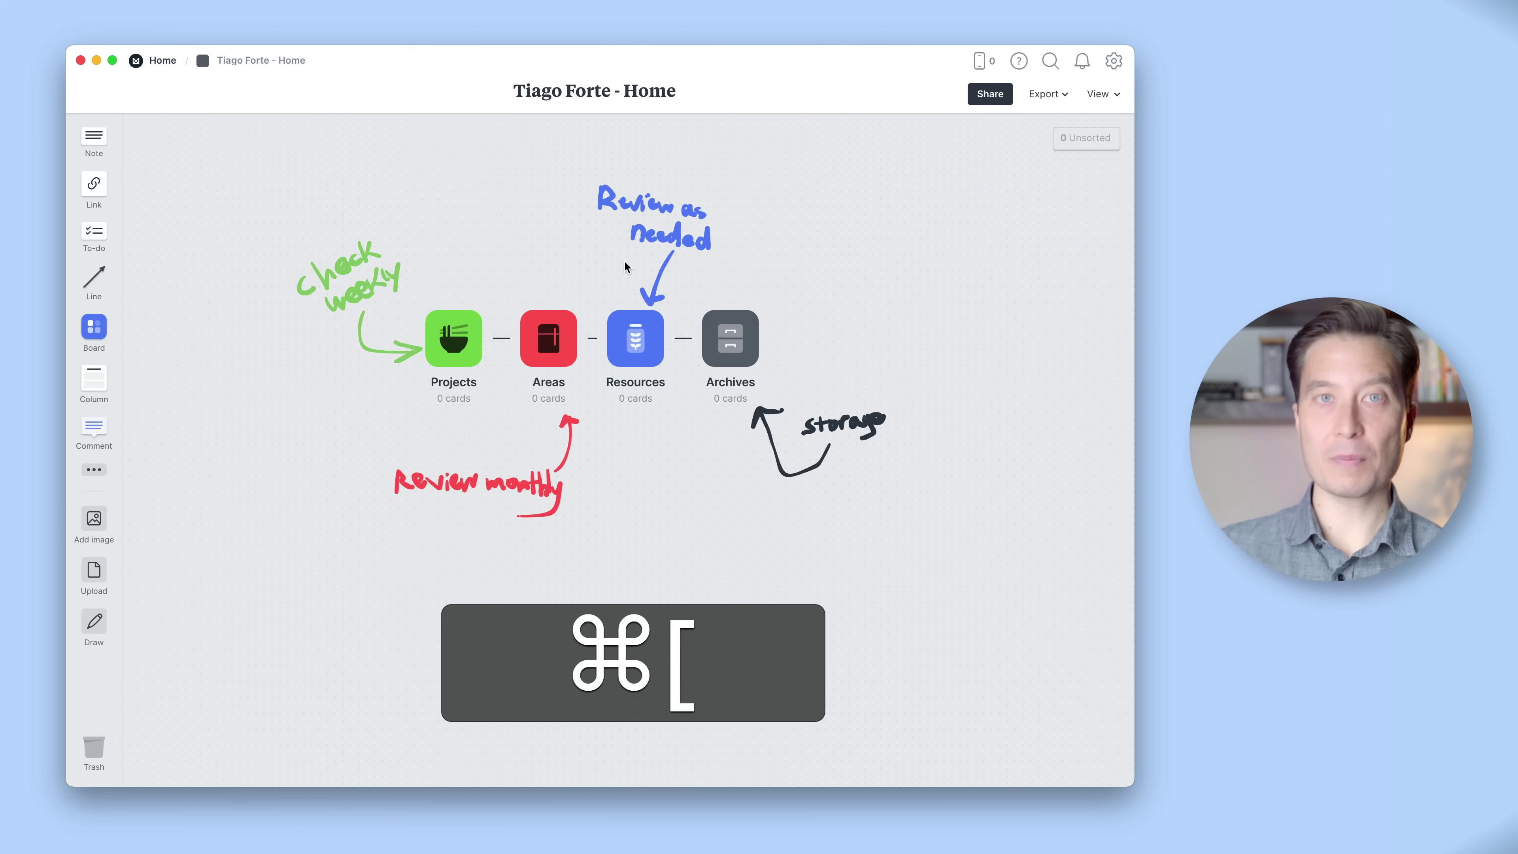
{"action": "key", "text": "super+bracketright"}
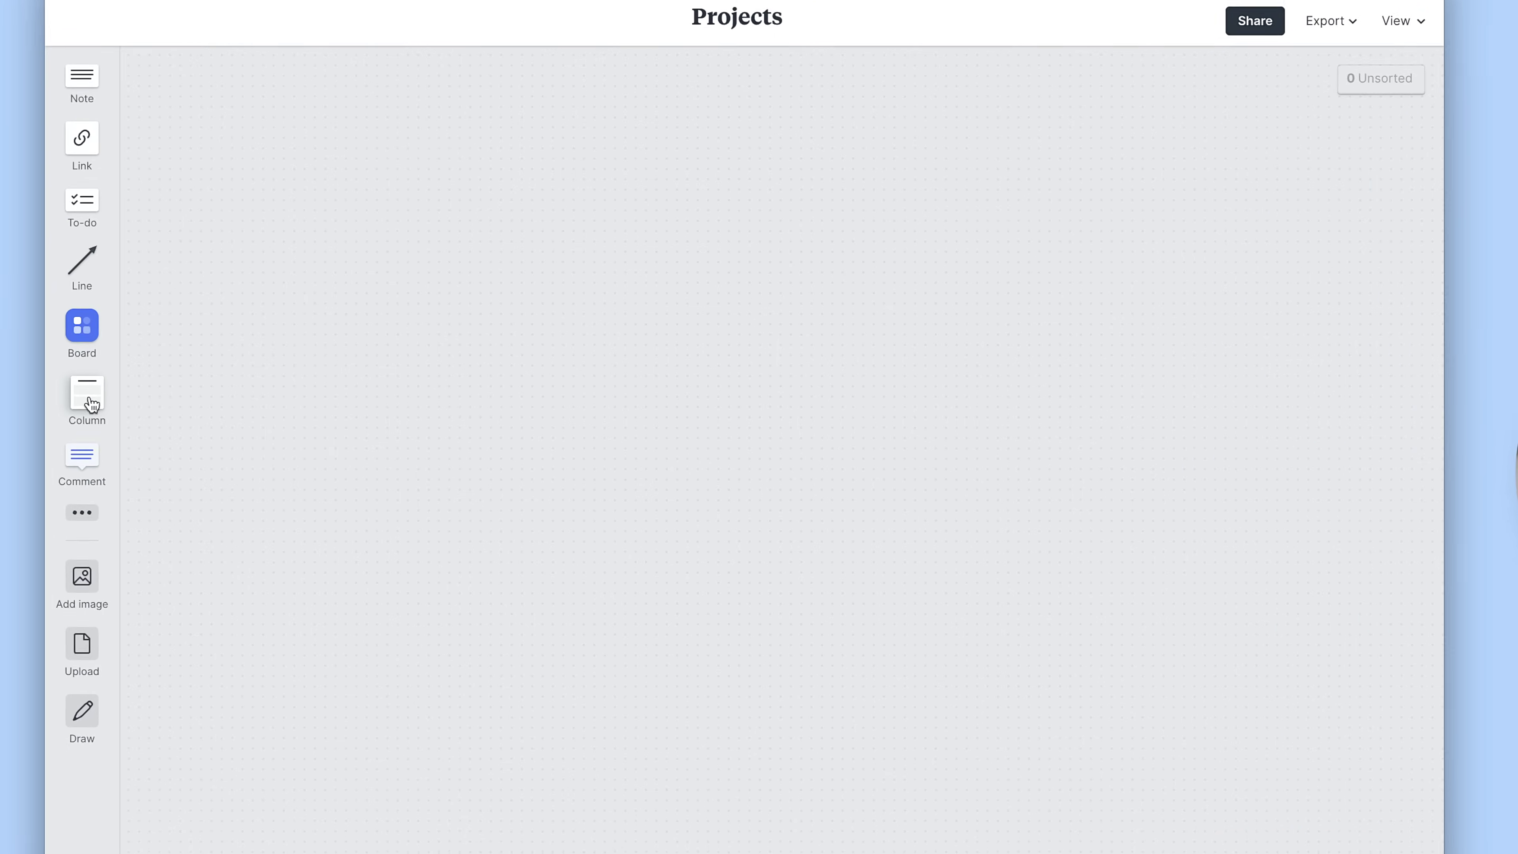
- Drop a new column onto the Projects board for Active Projects
{"action": "left_click_drag", "start_coordinate": [91, 404], "coordinate": [661, 348]}
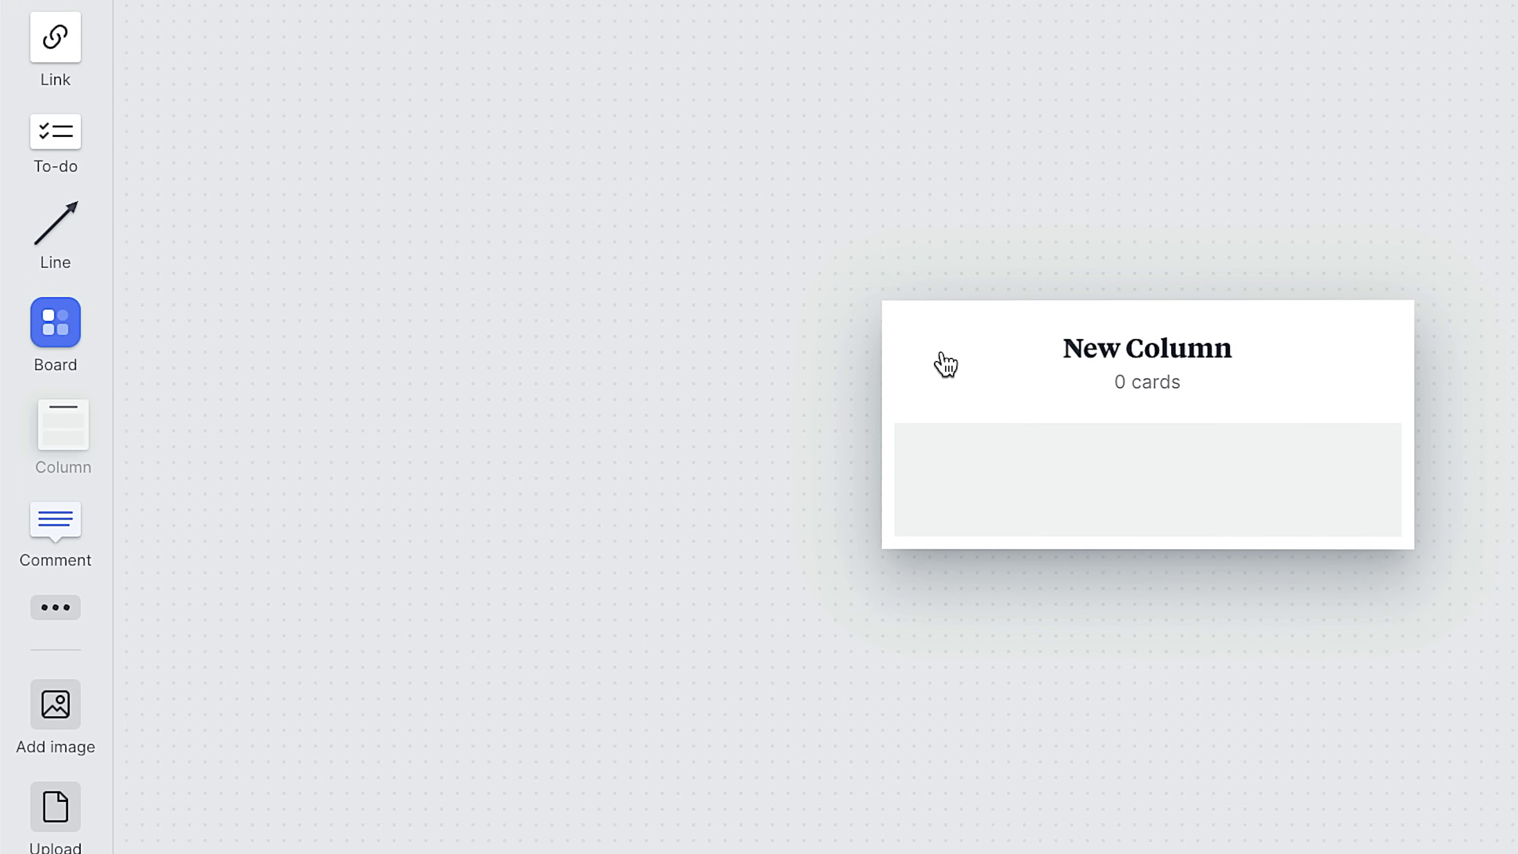
{"action": "mouse_move", "coordinate": [946, 363]}
{"action": "left_mouse_down"}
{"action": "mouse_move", "coordinate": [850, 359]}
{"action": "mouse_move", "coordinate": [925, 383]}
{"action": "left_mouse_up"}
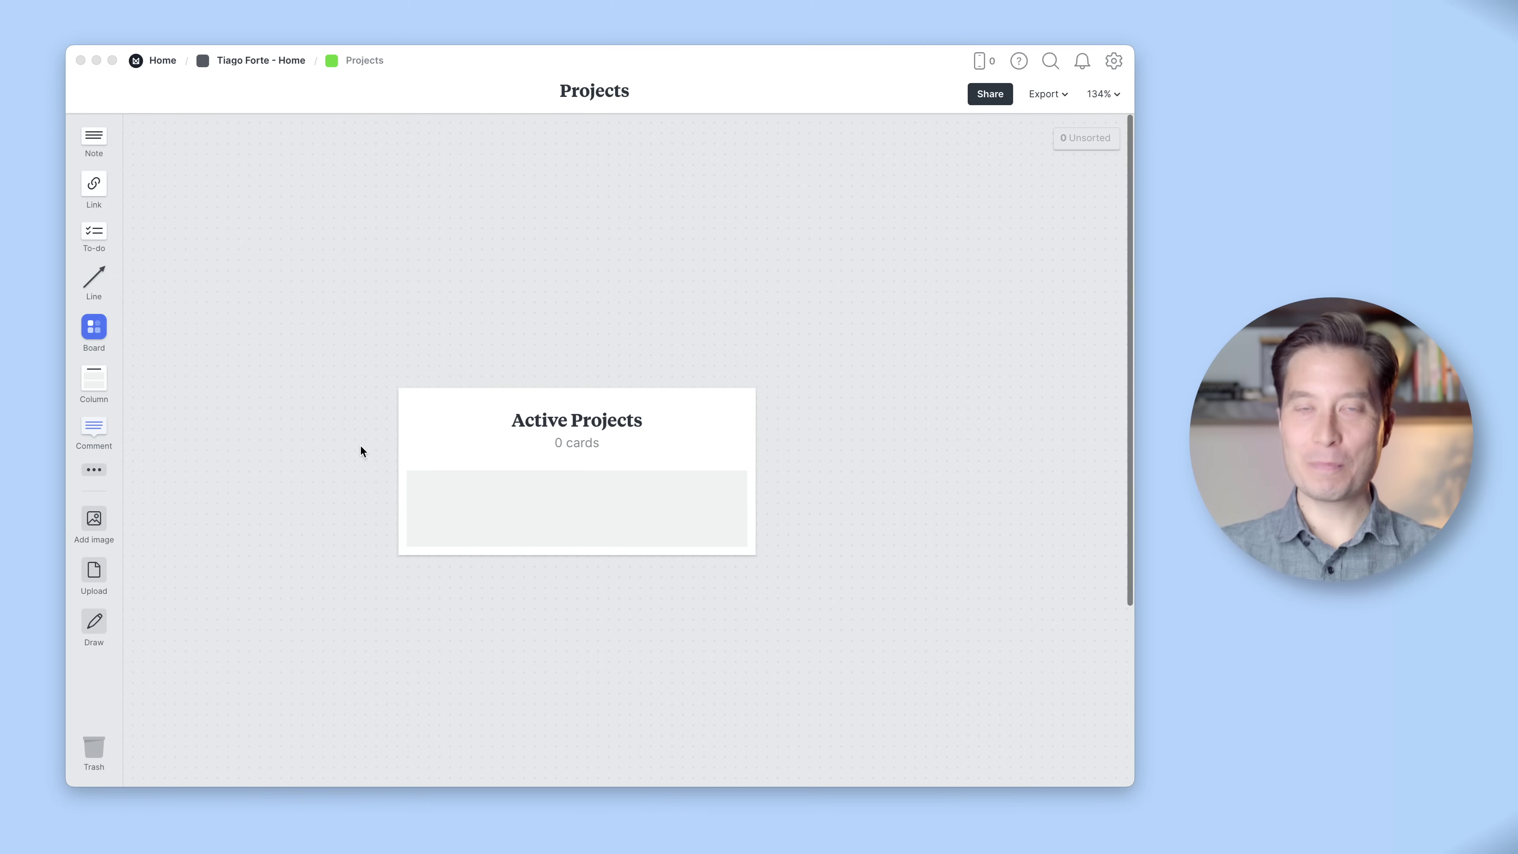
- Add a note 'Projects have a...' listing 'Clear date to complete' and a clearly accomplishable 'Goal'
{"action": "left_click_drag", "start_coordinate": [93, 137], "coordinate": [467, 306]}
{"action": "type", "text": "Projects have a..."}
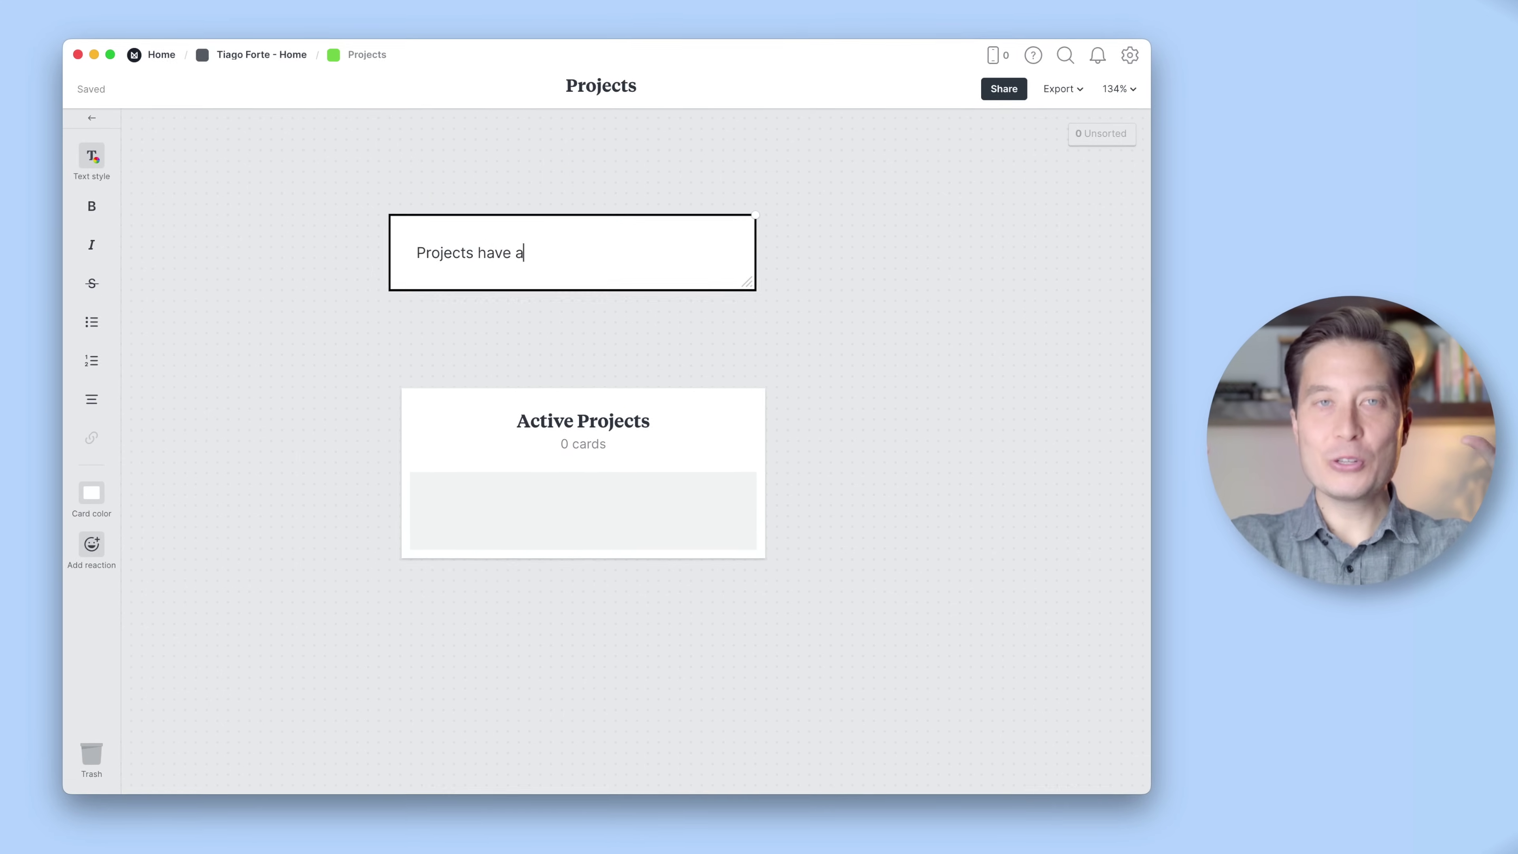
{"action": "key", "text": "Return"}
{"action": "type", "text": "- Clear date to complete"}
{"action": "key", "text": "Return"}
{"action": "type", "text": "A \"Goal\" that can be clearly accomplished"}
- Make the note's title a large heading and colour the card light teal
{"action": "triple_click", "coordinate": [454, 234]}
{"action": "left_click", "coordinate": [90, 136]}
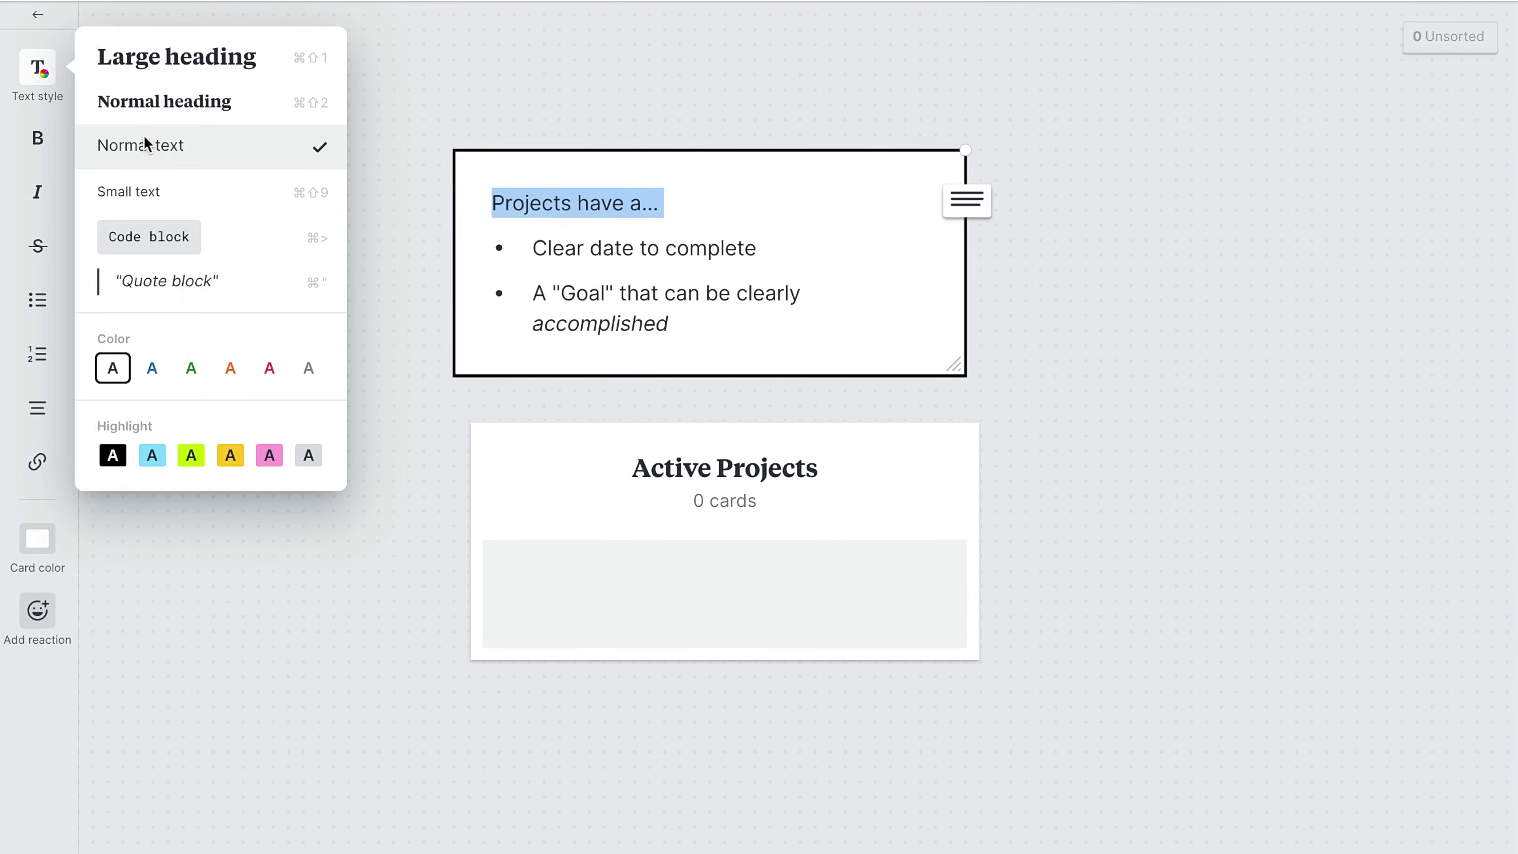
{"action": "left_click", "coordinate": [177, 57]}
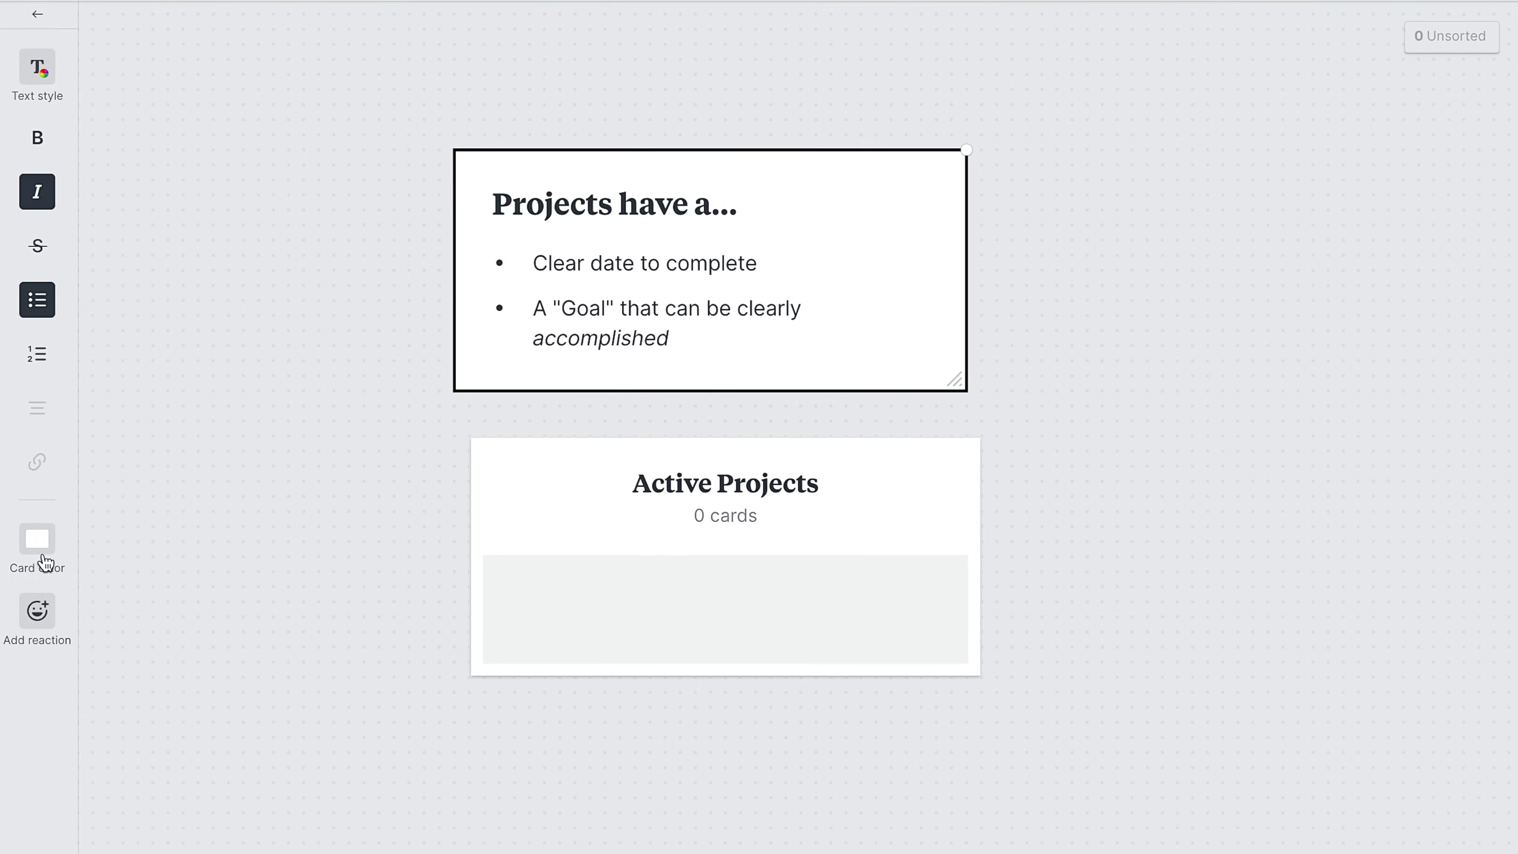
{"action": "left_click", "coordinate": [37, 538]}
{"action": "left_click", "coordinate": [129, 671]}
{"action": "left_click", "coordinate": [411, 585]}
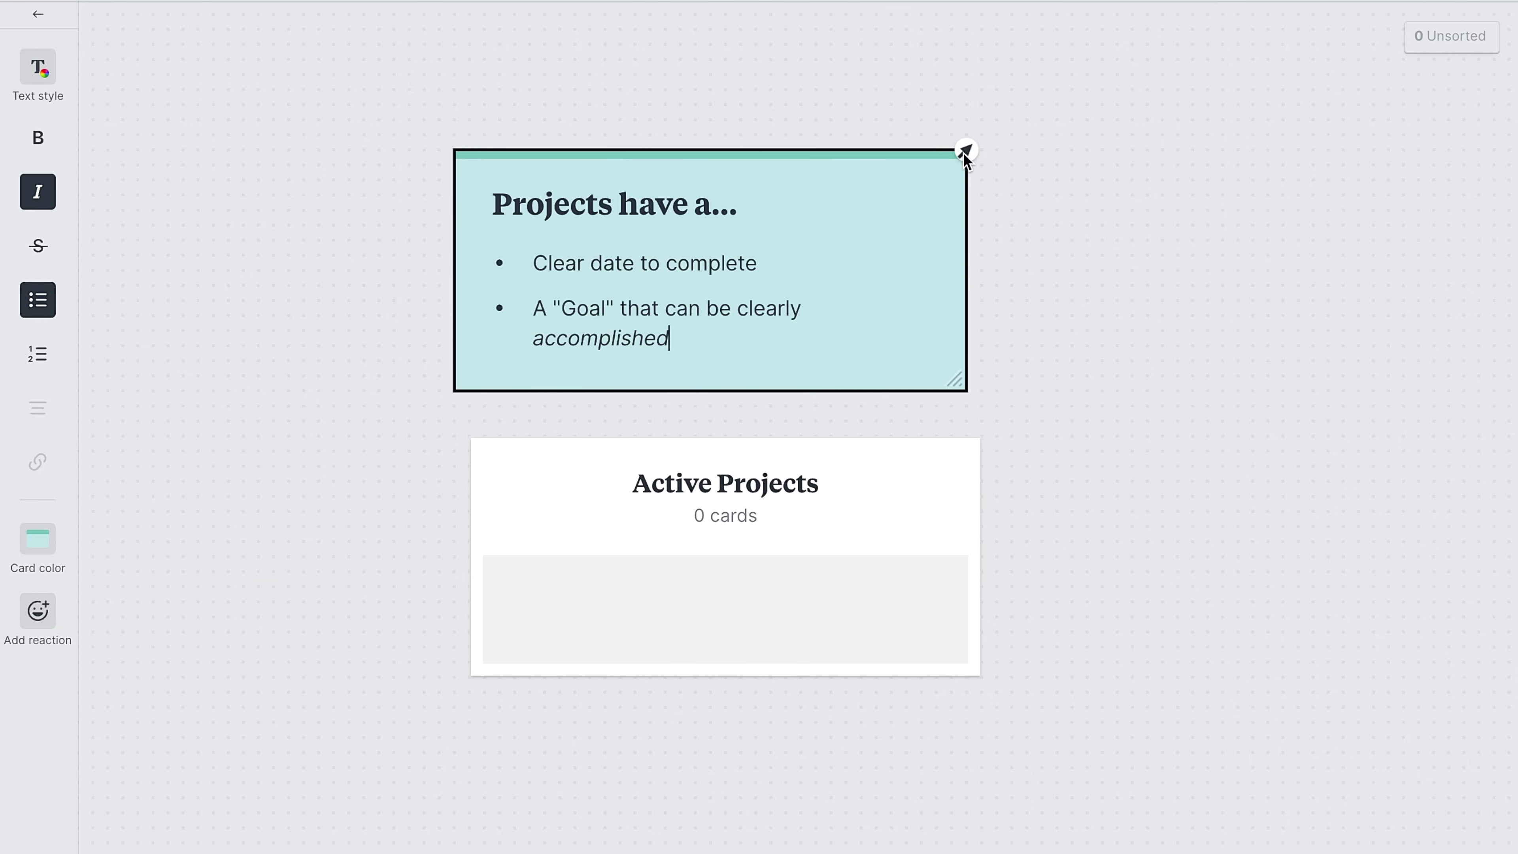
- Link the note to the Active Projects column with an arrow
{"action": "left_click_drag", "start_coordinate": [963, 153], "coordinate": [723, 526]}
{"action": "scroll", "coordinate": [741, 403], "scroll_direction": "up", "scroll_amount": 5}
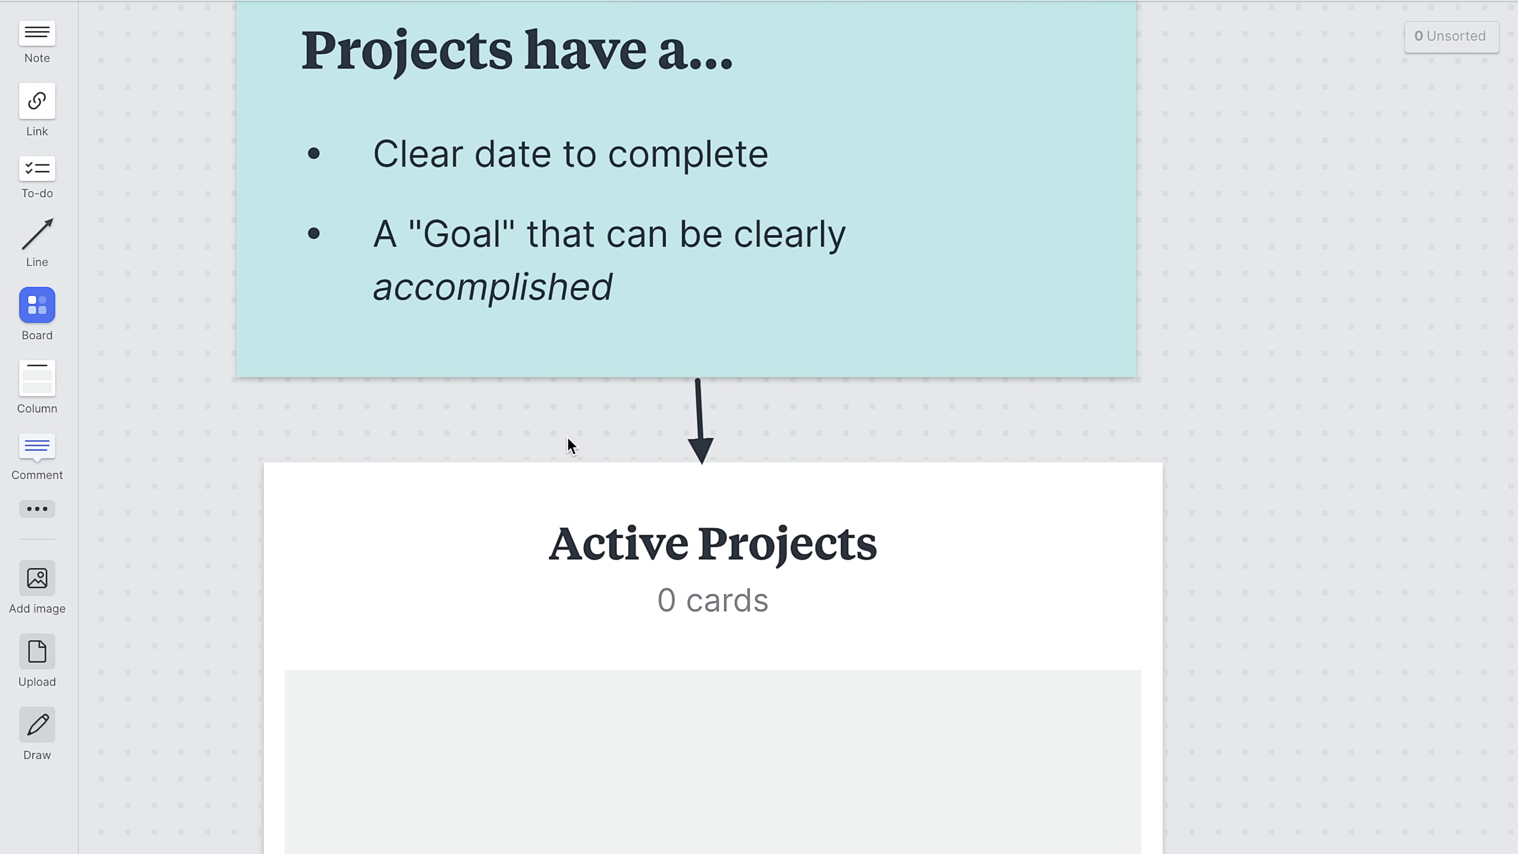
{"action": "left_click", "coordinate": [704, 422]}
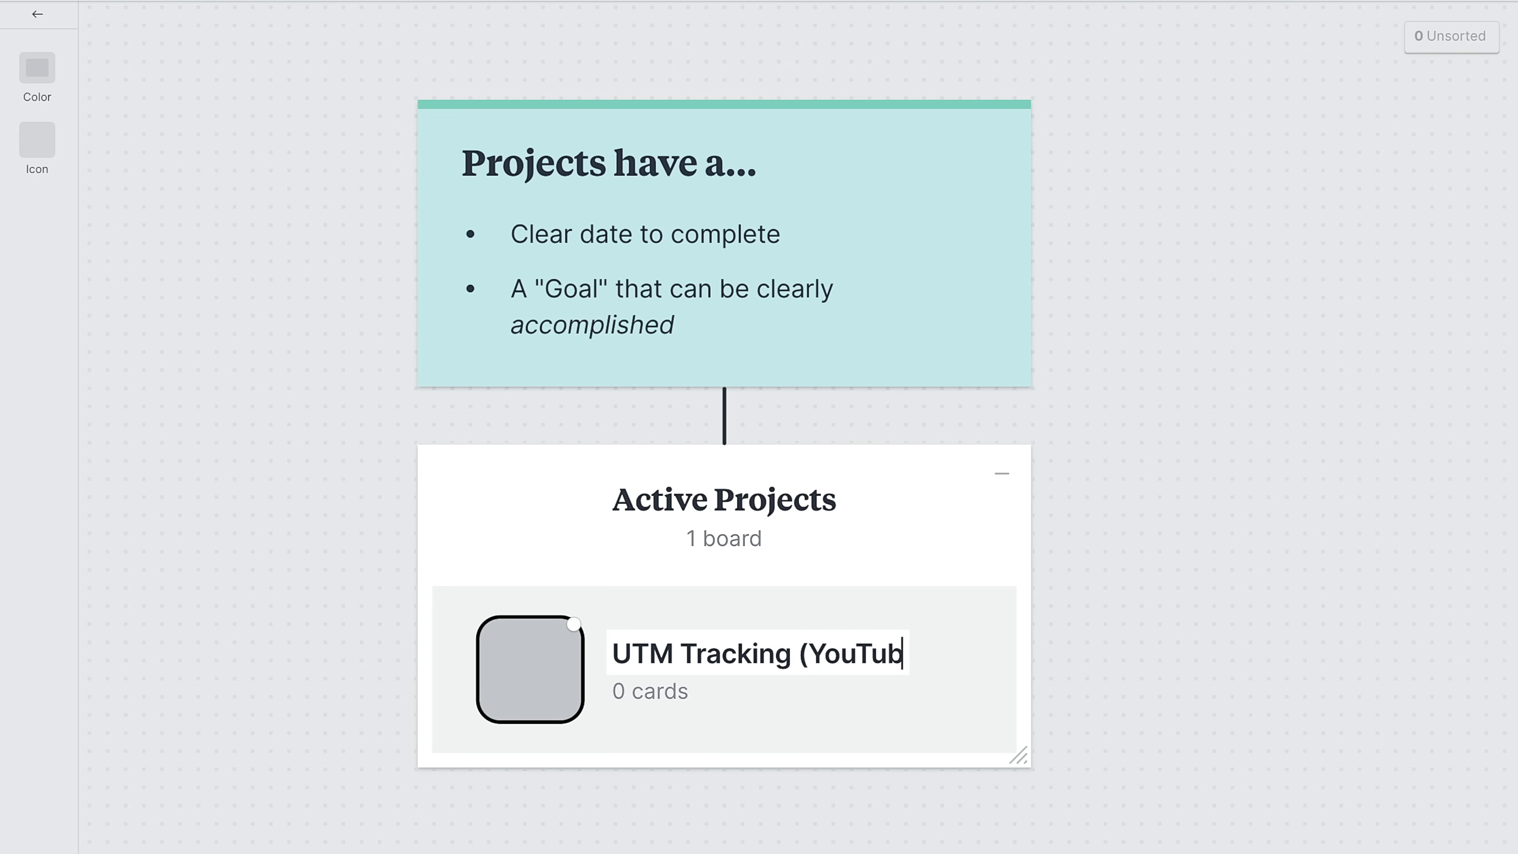
- Finish naming the new board 'UTM Tracking (YouTube Conversions)'
{"action": "type", "text": "e Conversion)"}
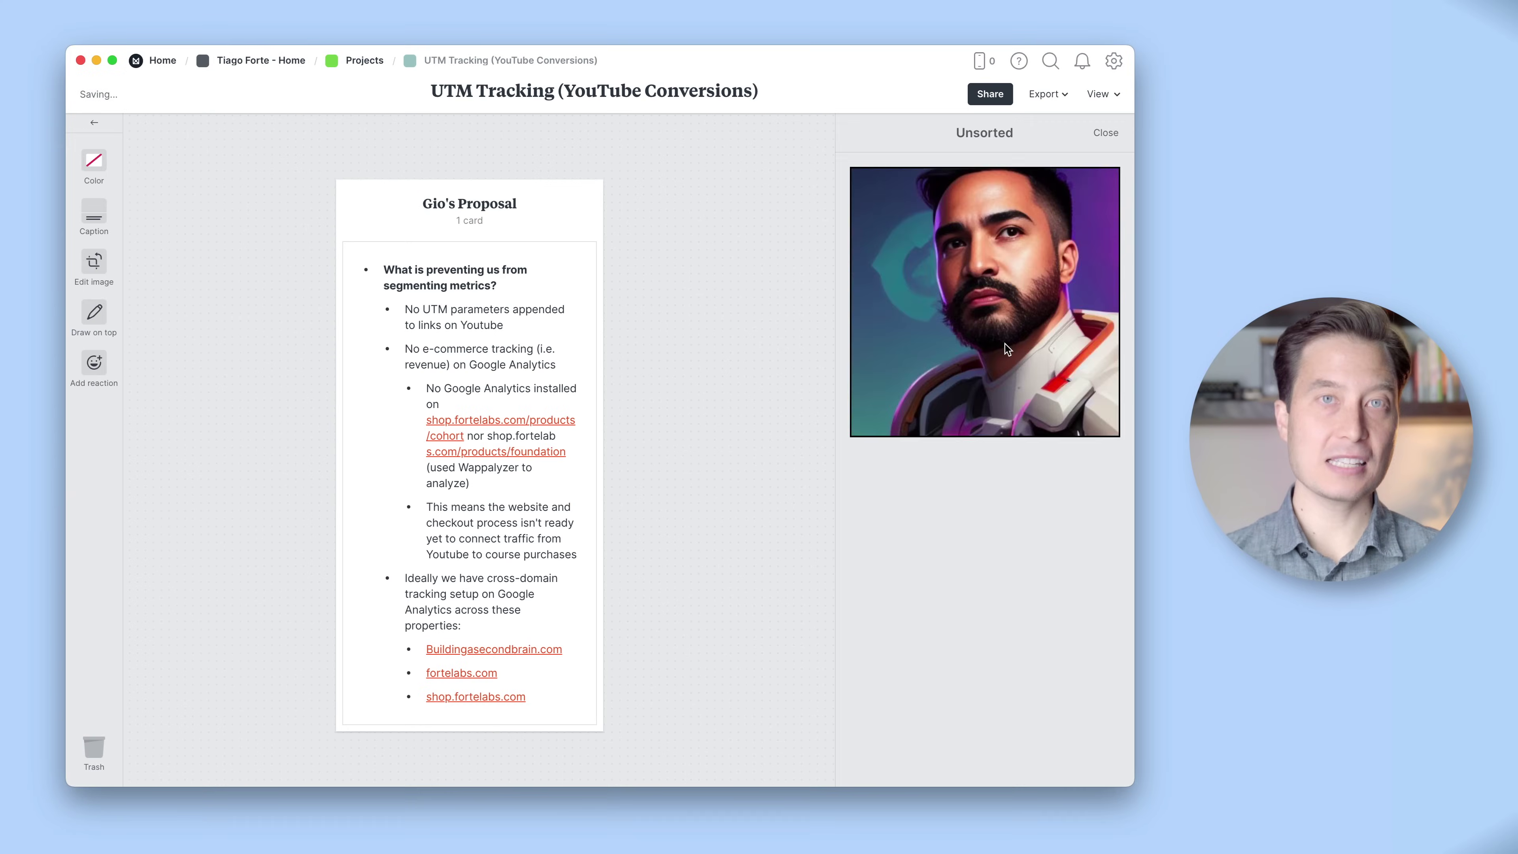
- Move the portrait image from Unsorted into the proposal column, then close the Unsorted panel
{"action": "left_click_drag", "start_coordinate": [1008, 348], "coordinate": [469, 257]}
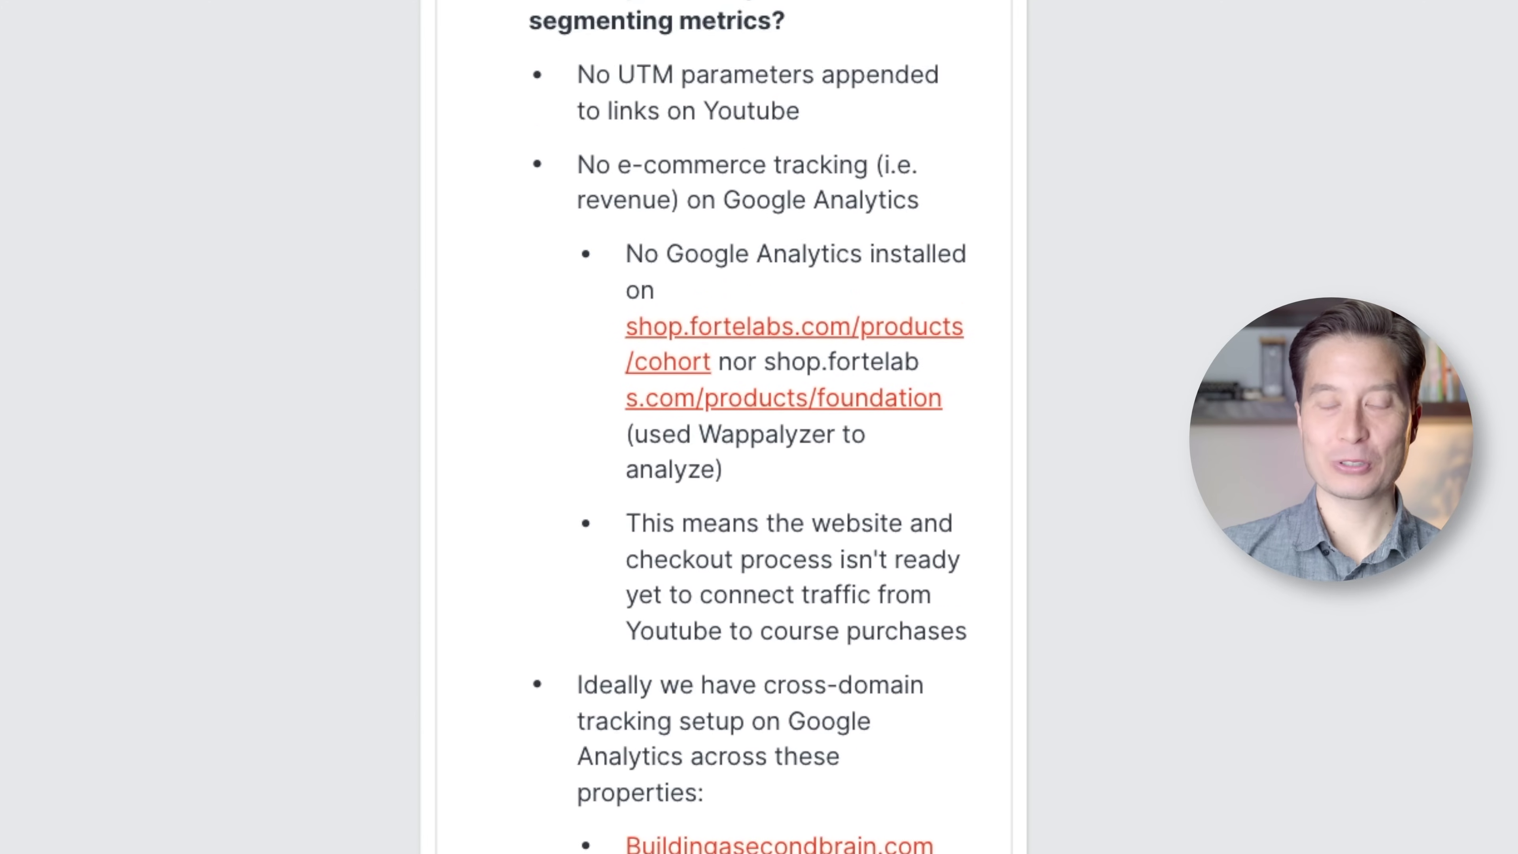
{"action": "scroll", "coordinate": [725, 426], "scroll_direction": "up", "scroll_amount": 13}
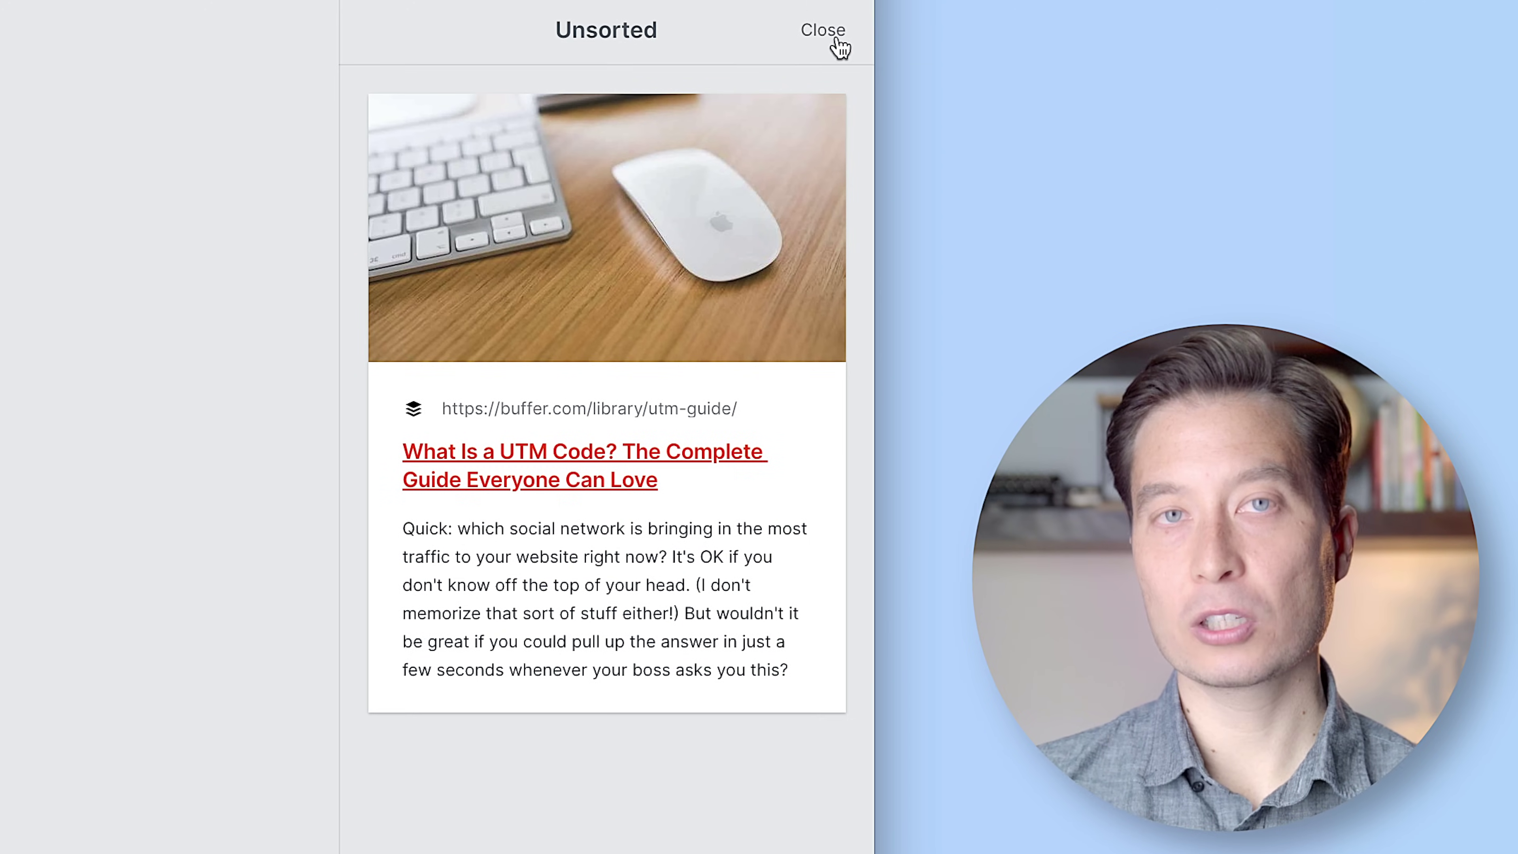
{"action": "left_click", "coordinate": [837, 38]}
- Reopen the Unsorted cards panel and scroll down through it
{"action": "left_click", "coordinate": [810, 48]}
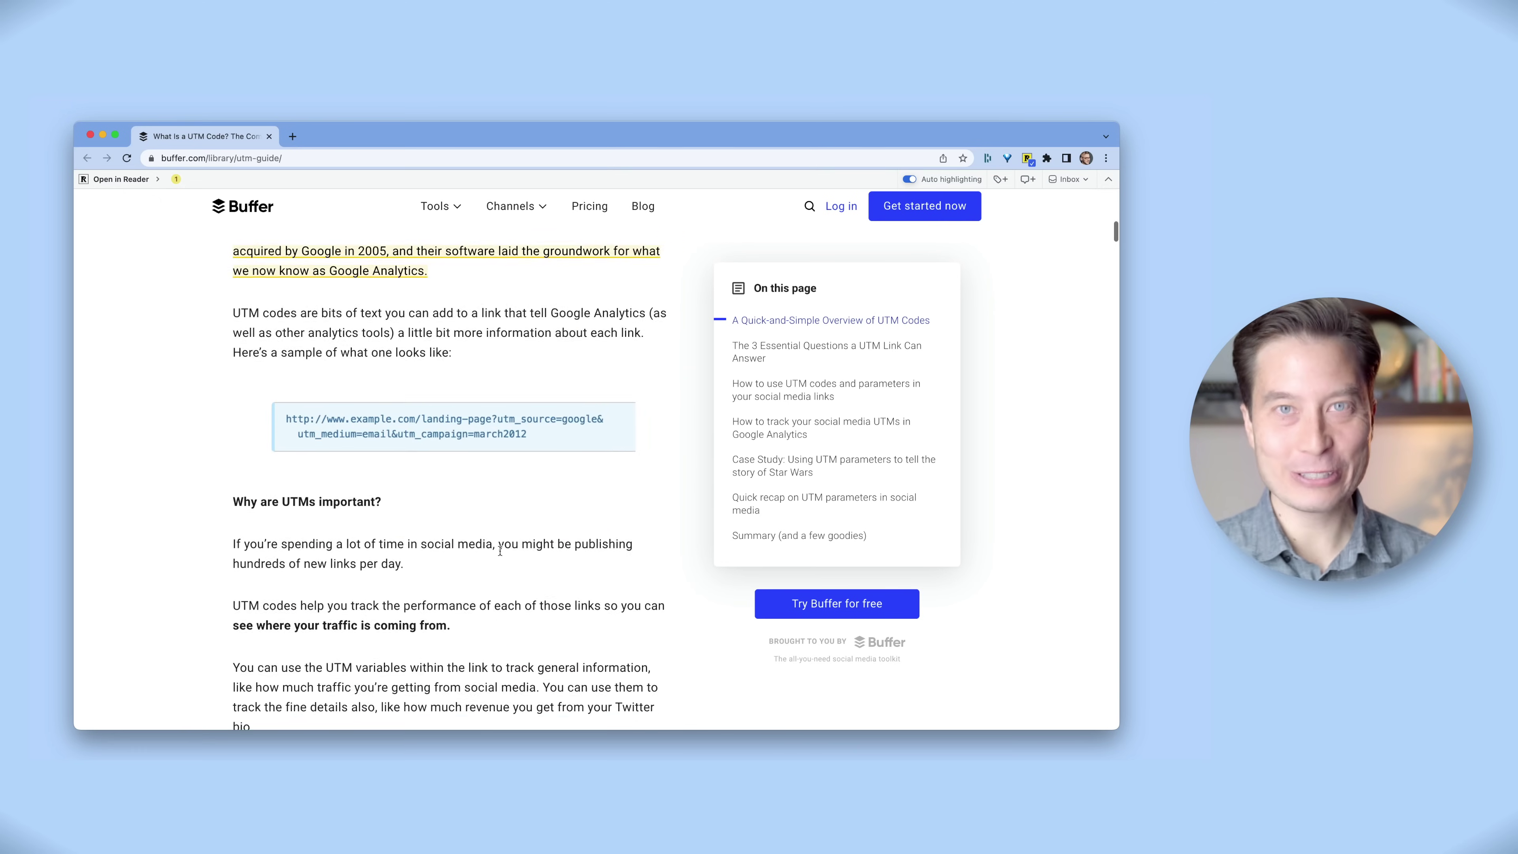
{"action": "scroll", "coordinate": [402, 502], "scroll_direction": "down", "scroll_amount": 7}
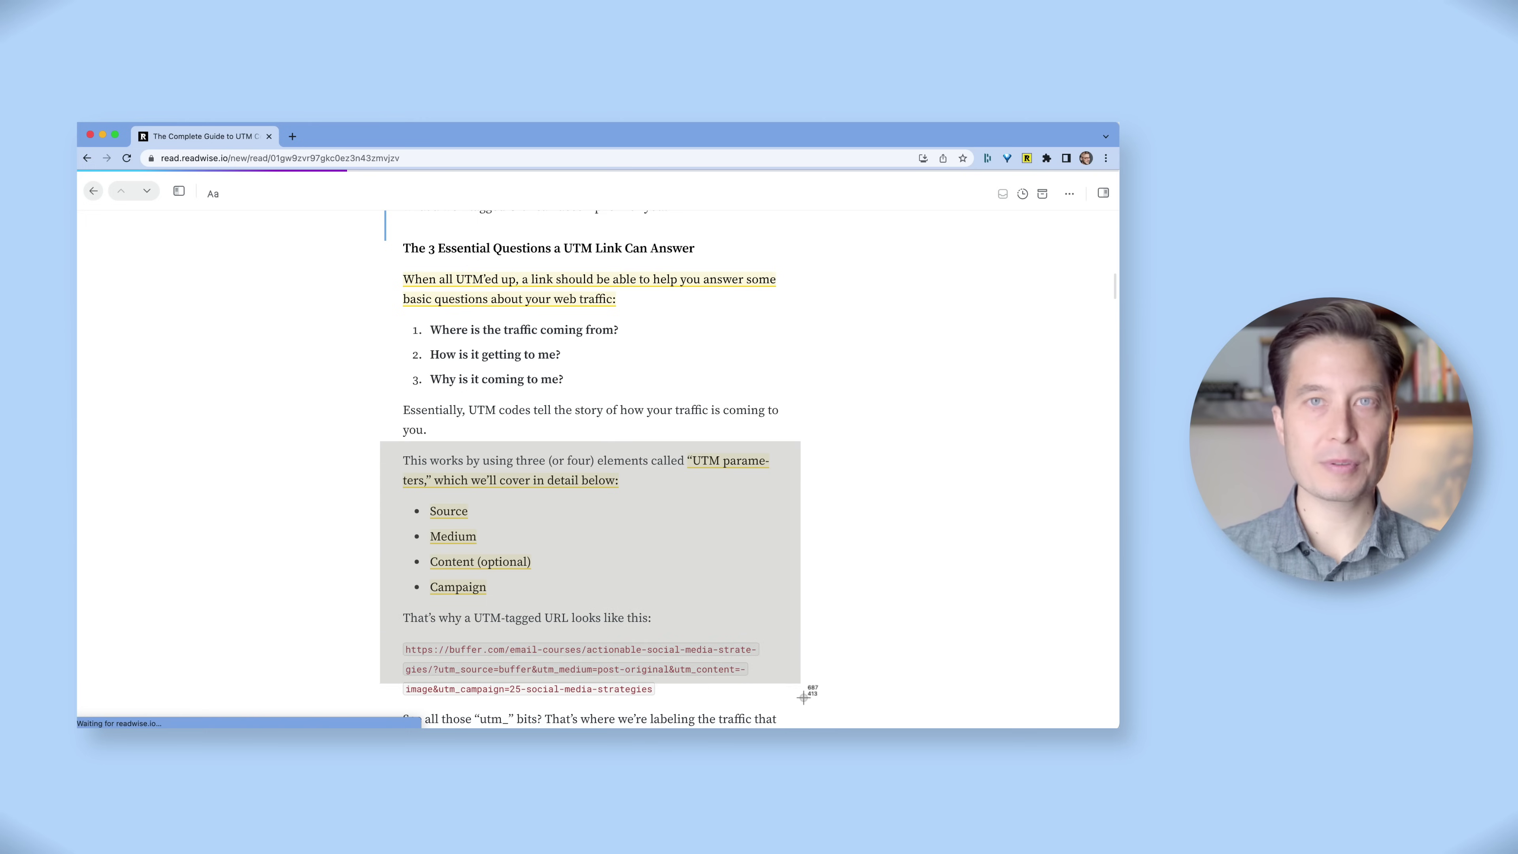
- Add the screenshot image and Buffer link card below the keyboard card, joined by a dotted line
{"action": "left_click_drag", "start_coordinate": [33, 717], "coordinate": [559, 622]}
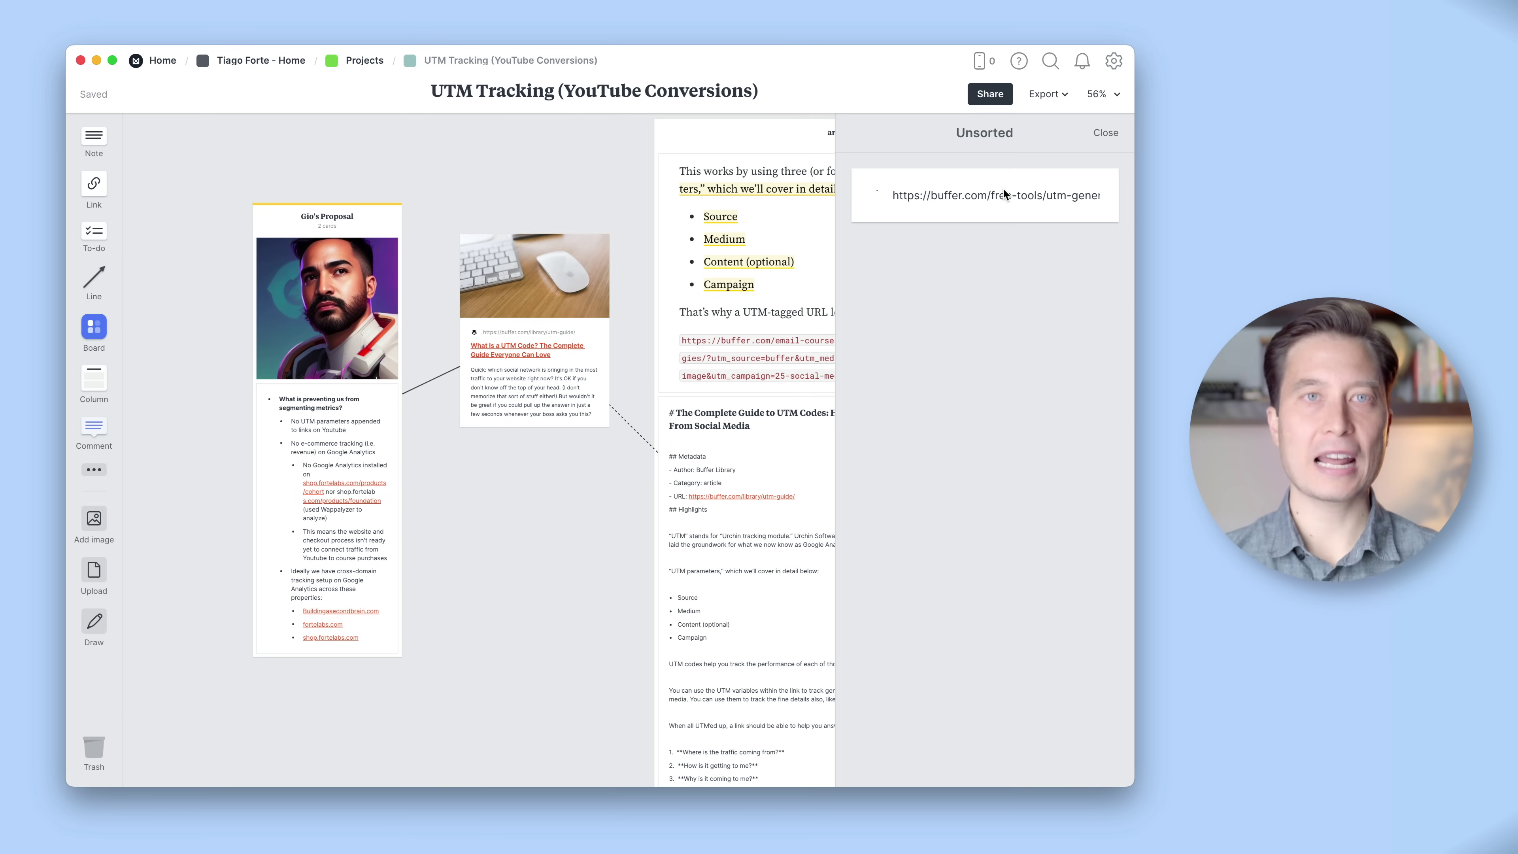
{"action": "left_click_drag", "start_coordinate": [1004, 195], "coordinate": [607, 536]}
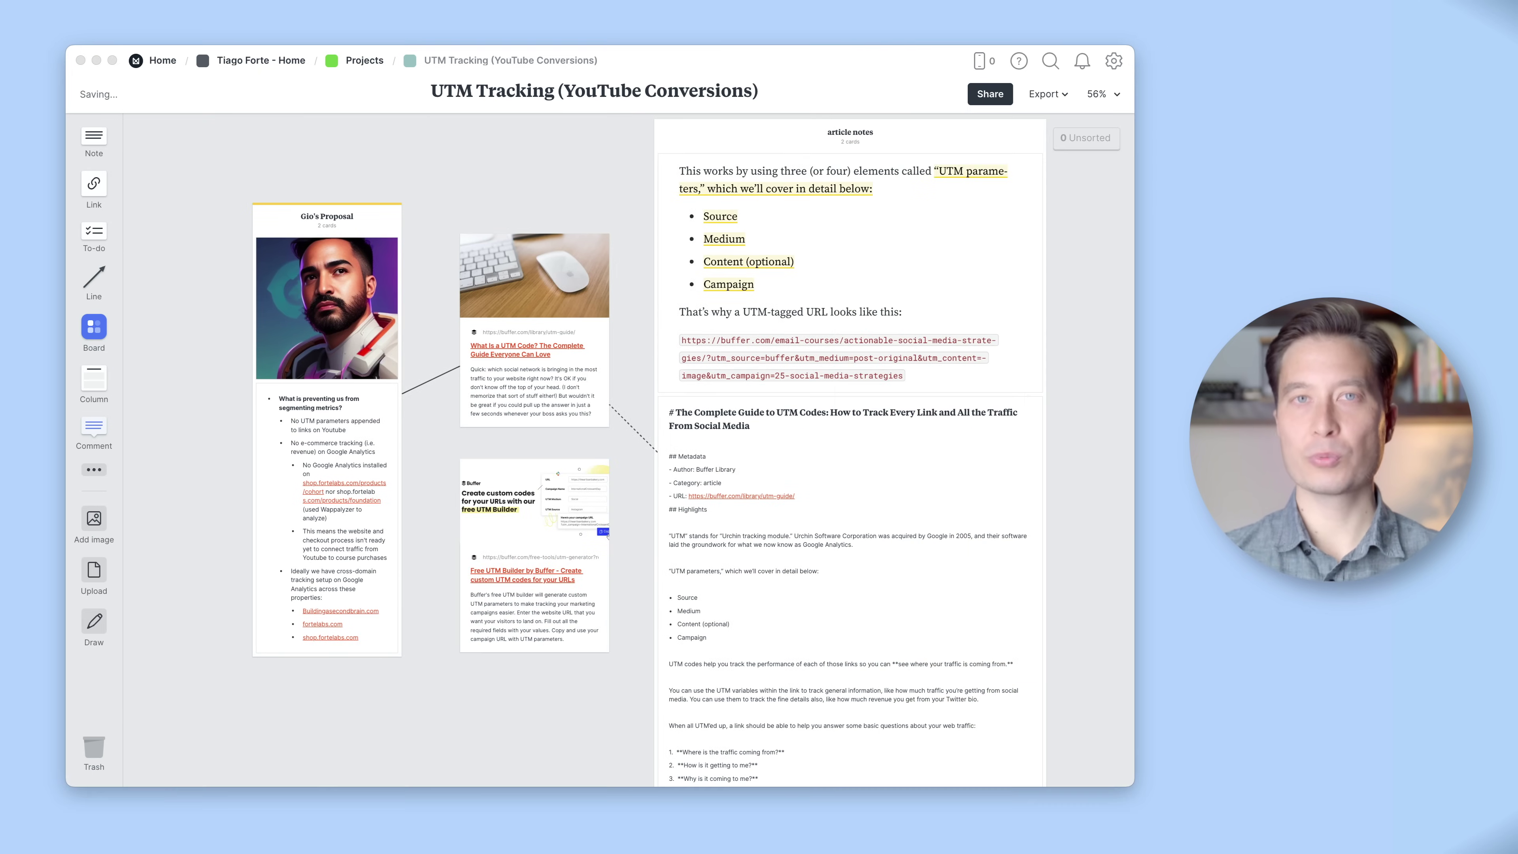
{"action": "left_click_drag", "start_coordinate": [546, 428], "coordinate": [565, 459]}
{"action": "left_click_drag", "start_coordinate": [621, 221], "coordinate": [668, 227]}
- Add a to-do list below the proposal notes and open the board's sharing options
{"action": "scroll", "coordinate": [668, 227], "scroll_direction": "down", "scroll_amount": 2}
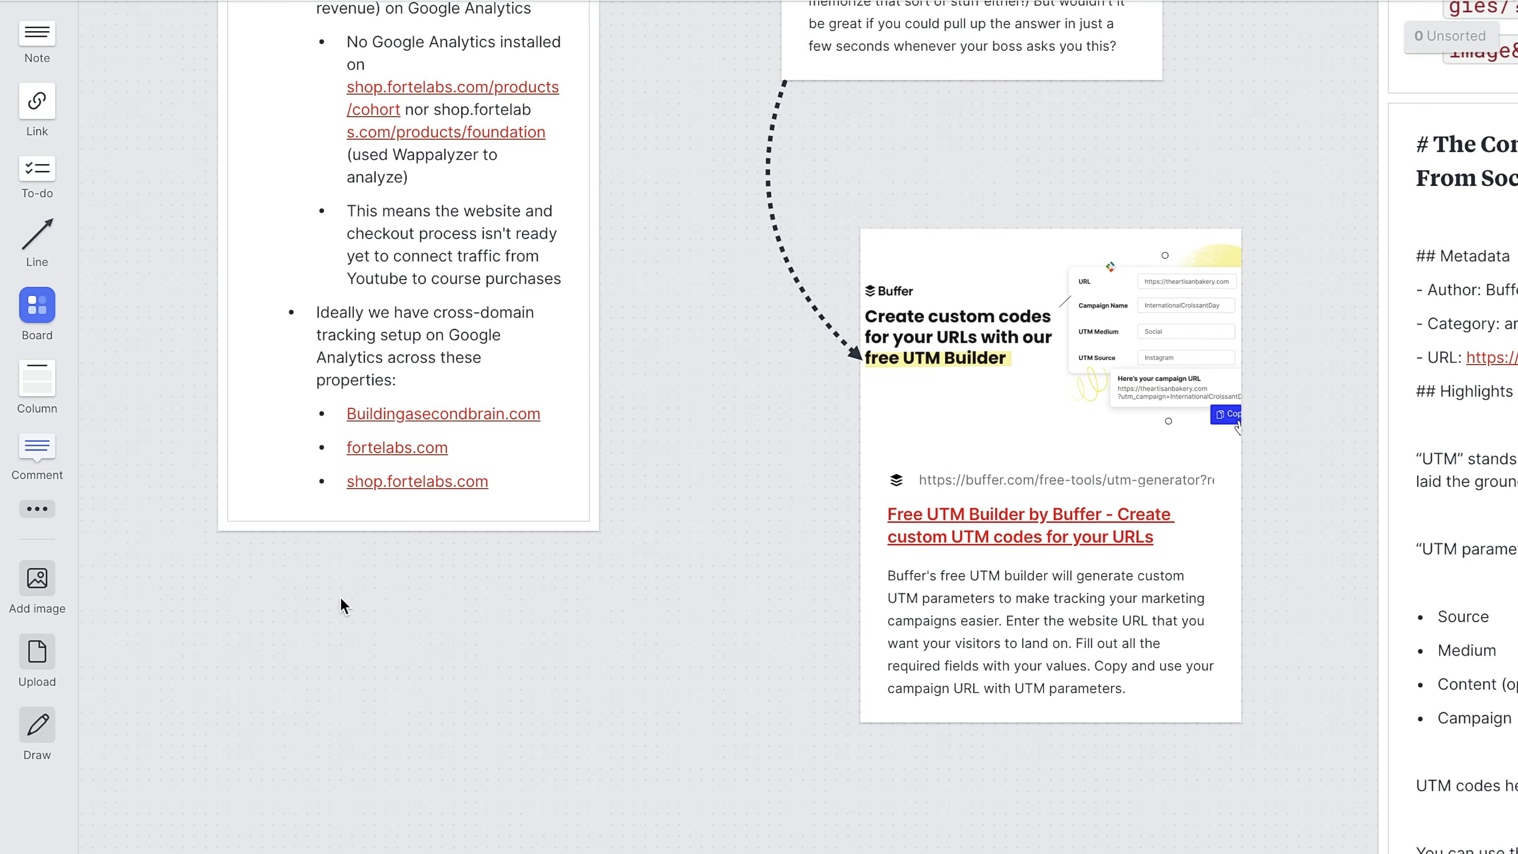
{"action": "left_click_drag", "start_coordinate": [294, 499], "coordinate": [295, 500]}
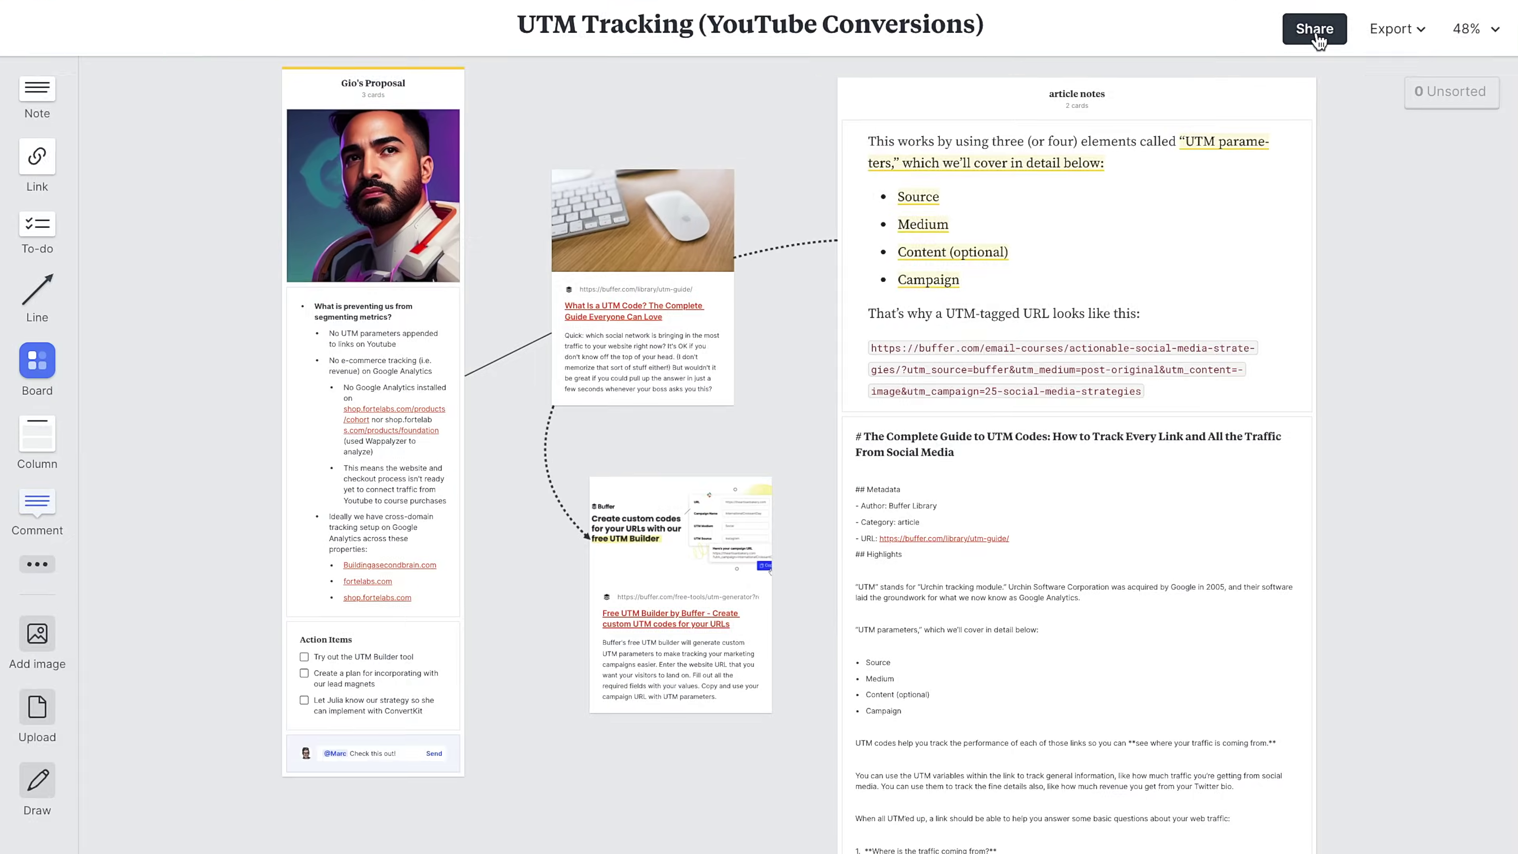
{"action": "left_click", "coordinate": [1317, 37]}
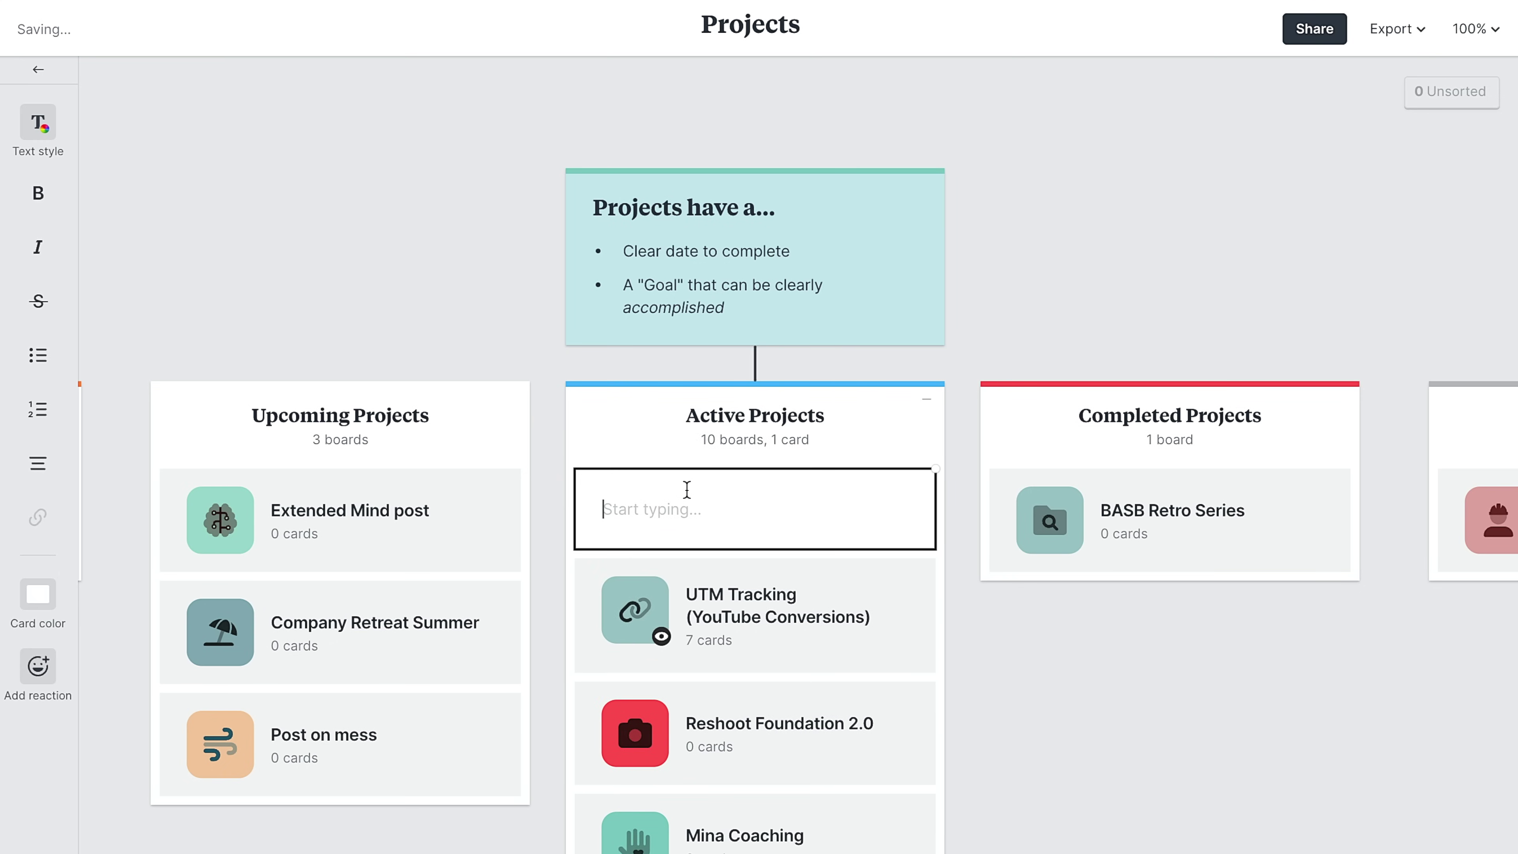
- Paste the 'aim for 10-15 near-term active projects' rule text into the Active Projects note
{"action": "type", "text": "Tiago's Rule: Aim for 10-15 Active Projects. These are projects I'm committed to completing in the near-term."}
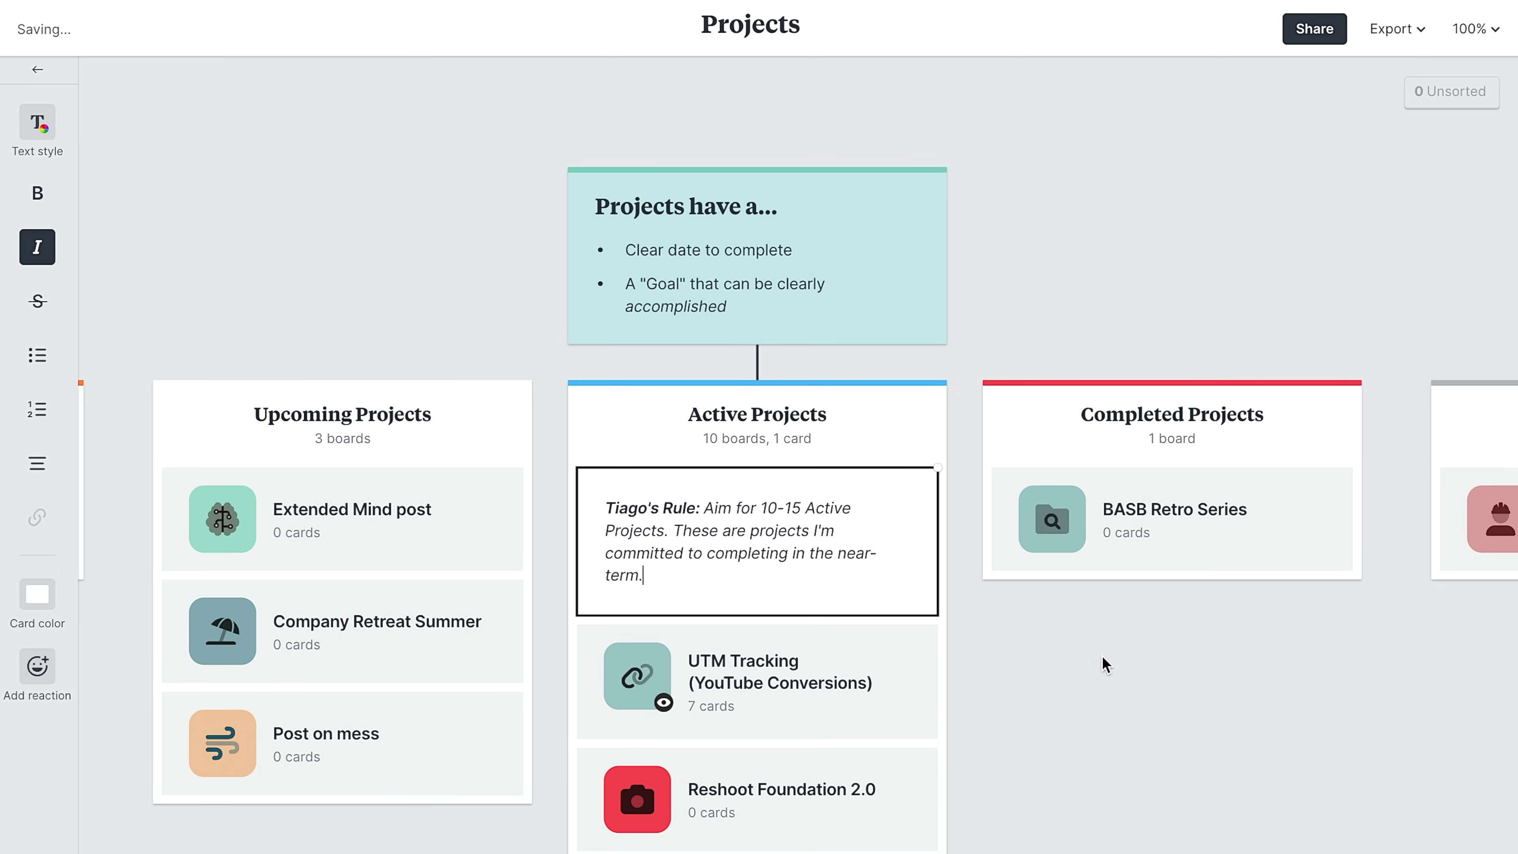
{"action": "left_click", "coordinate": [1131, 695]}
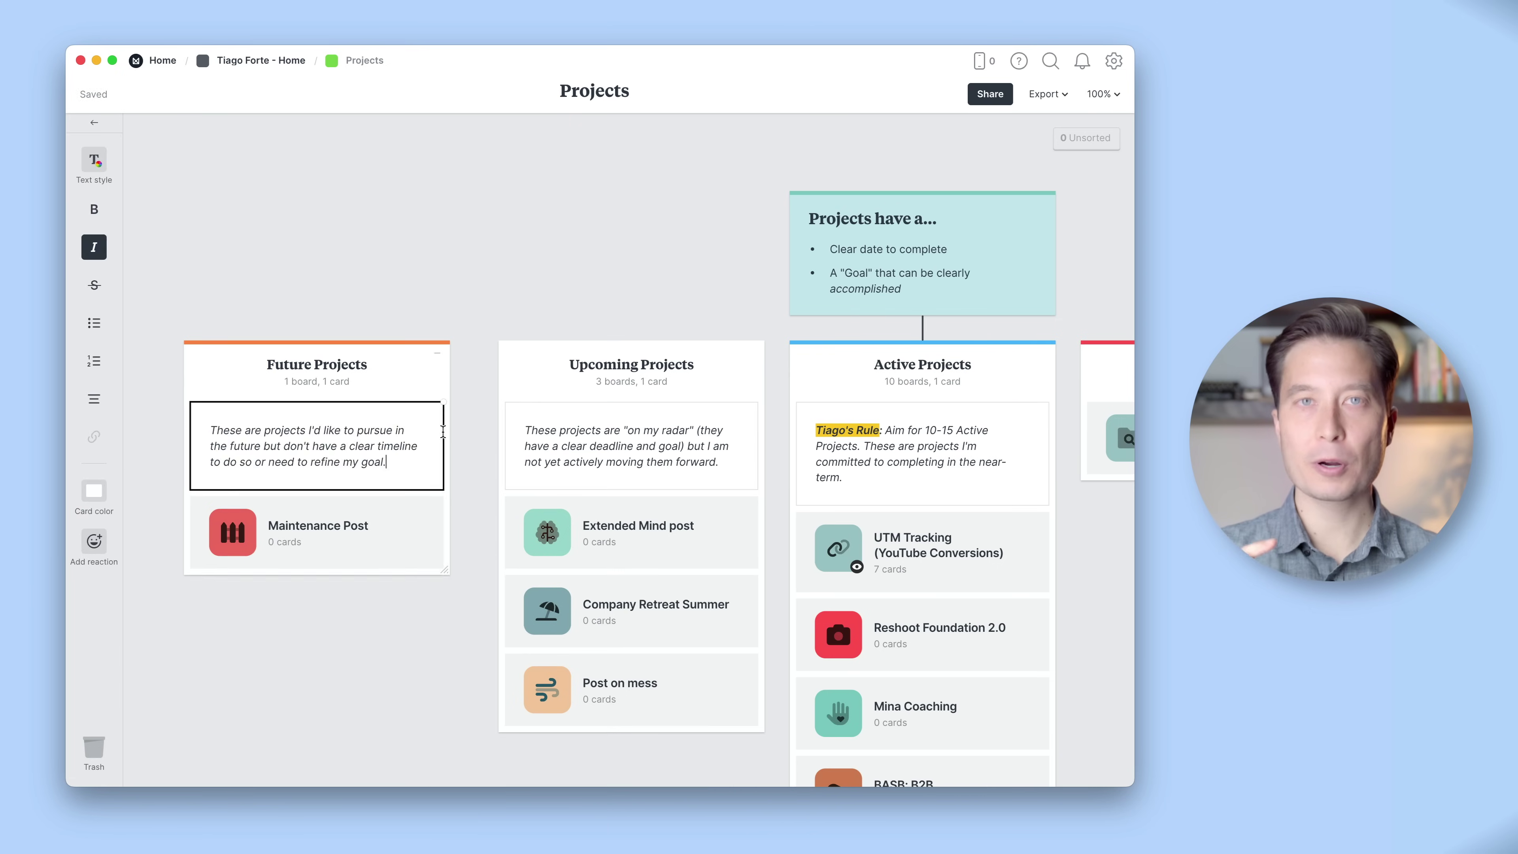
- Drag the Company Retreat Summer card from Upcoming into the Active Projects column
{"action": "scroll", "coordinate": [443, 431], "scroll_direction": "right", "scroll_amount": 10}
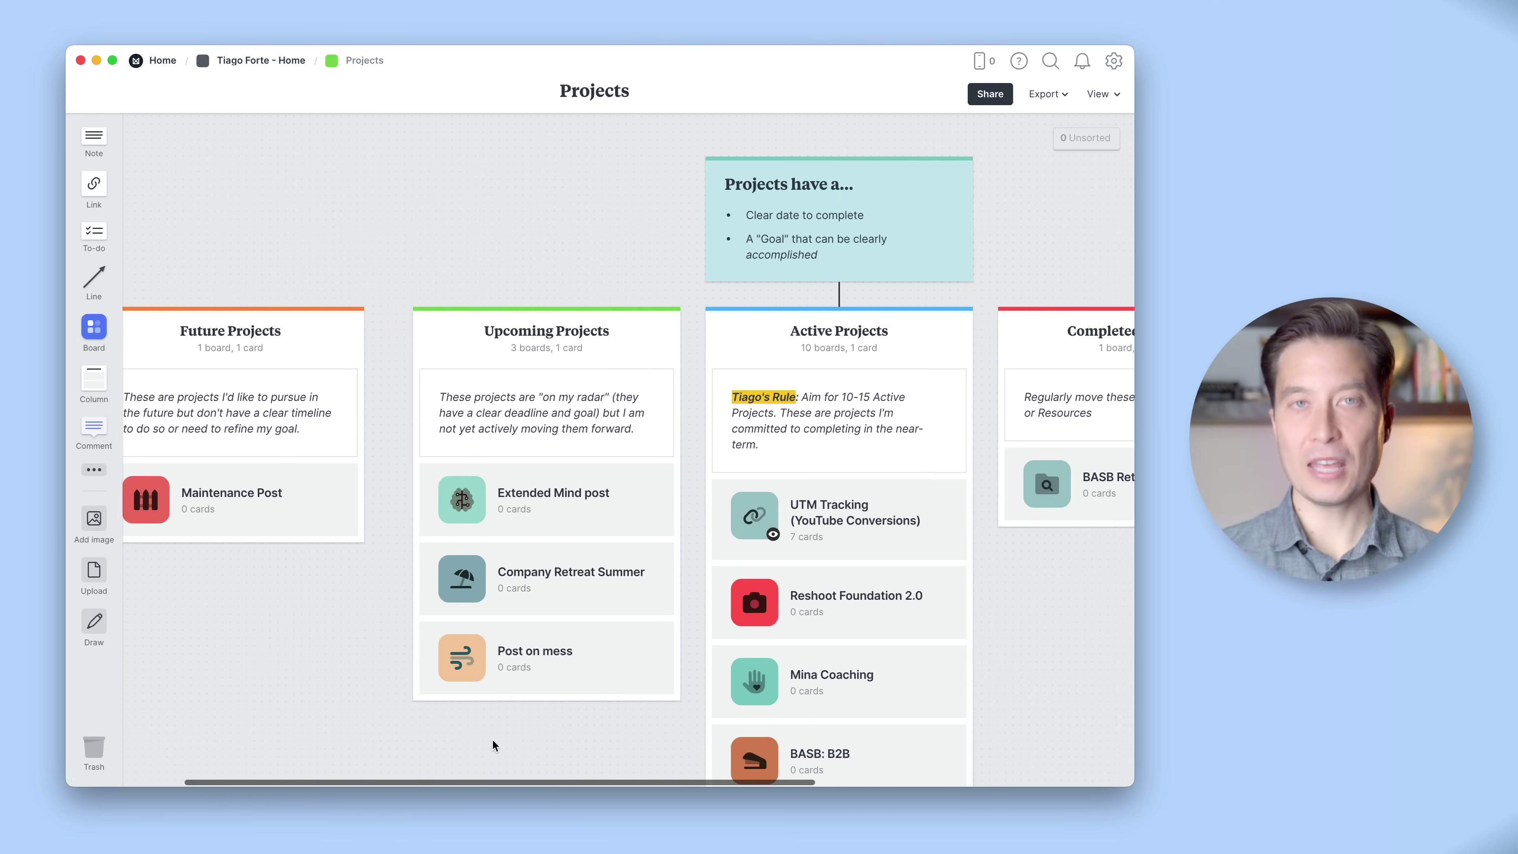
{"action": "scroll", "coordinate": [493, 741], "scroll_direction": "right", "scroll_amount": 8}
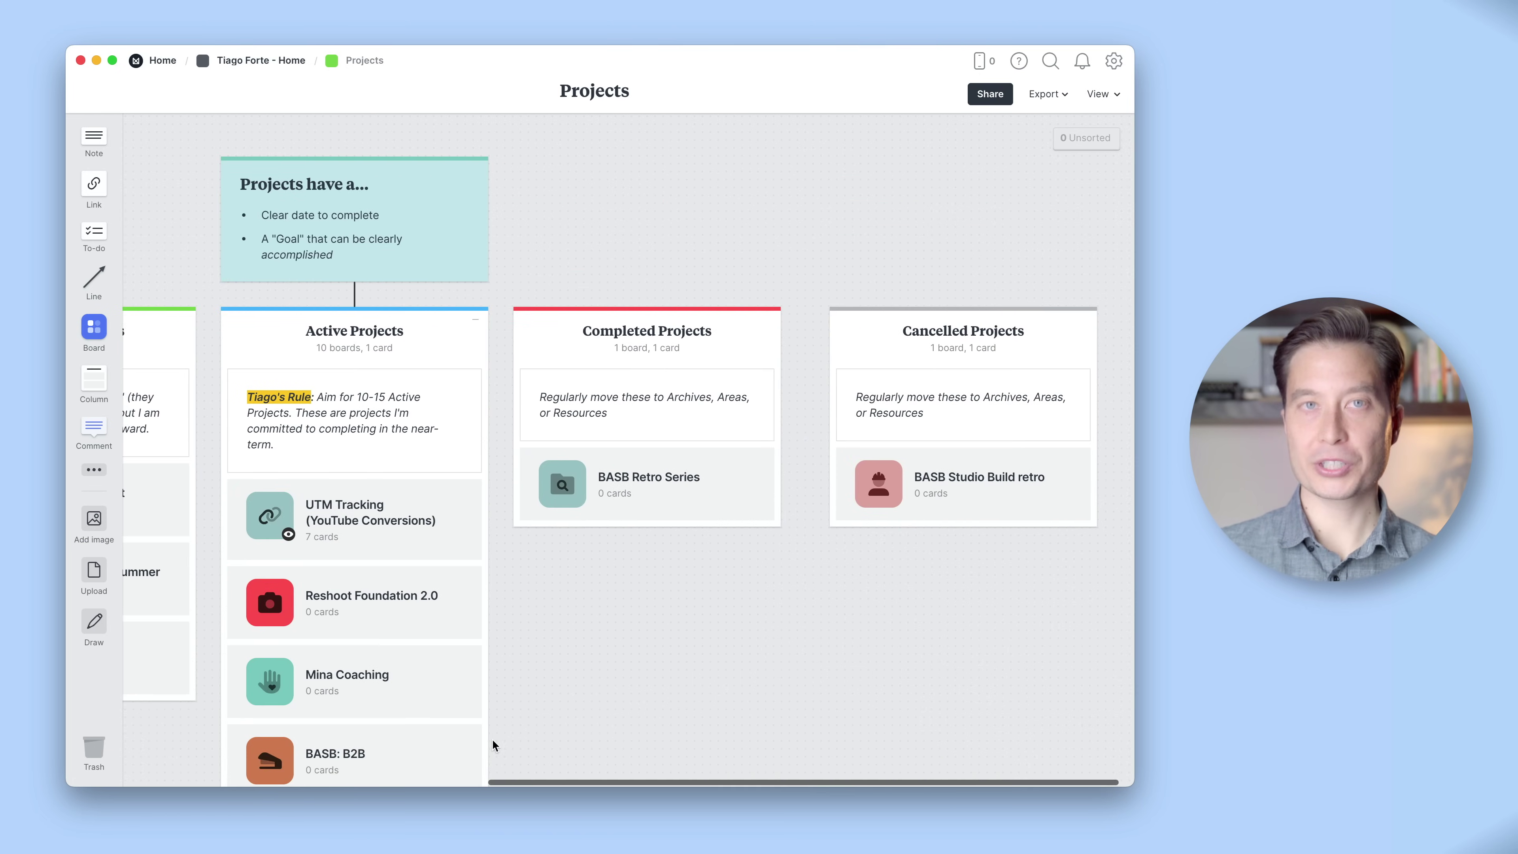
{"action": "scroll", "coordinate": [493, 740], "scroll_direction": "left", "scroll_amount": 5}
{"action": "left_click_drag", "start_coordinate": [274, 527], "coordinate": [493, 447]}
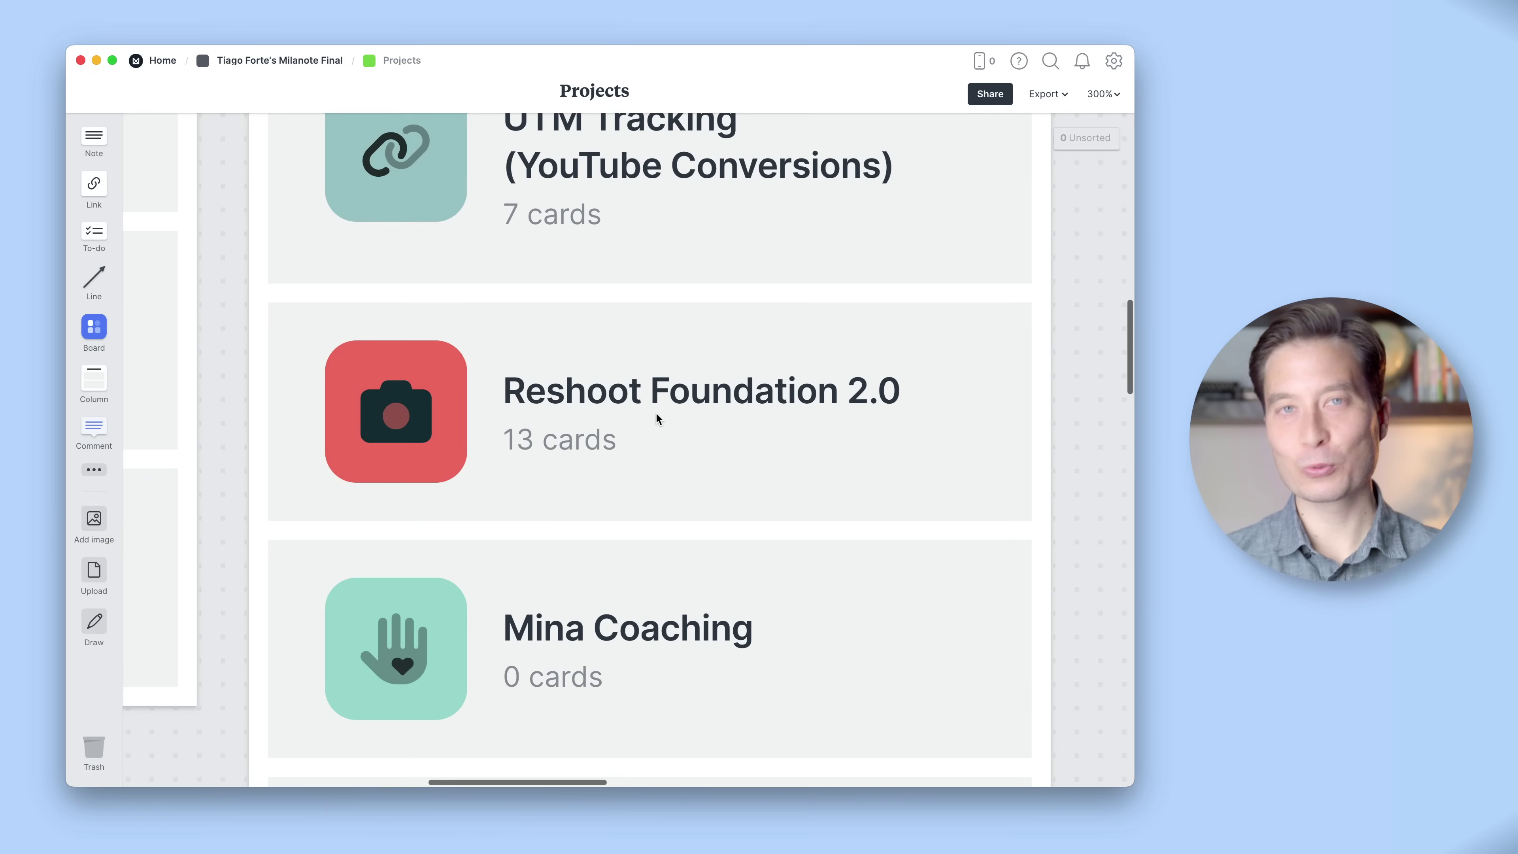
- Open Reshoot Foundation 2.0, preview its April 2023 calendar full size, then return to the workspace
{"action": "left_click", "coordinate": [653, 407]}
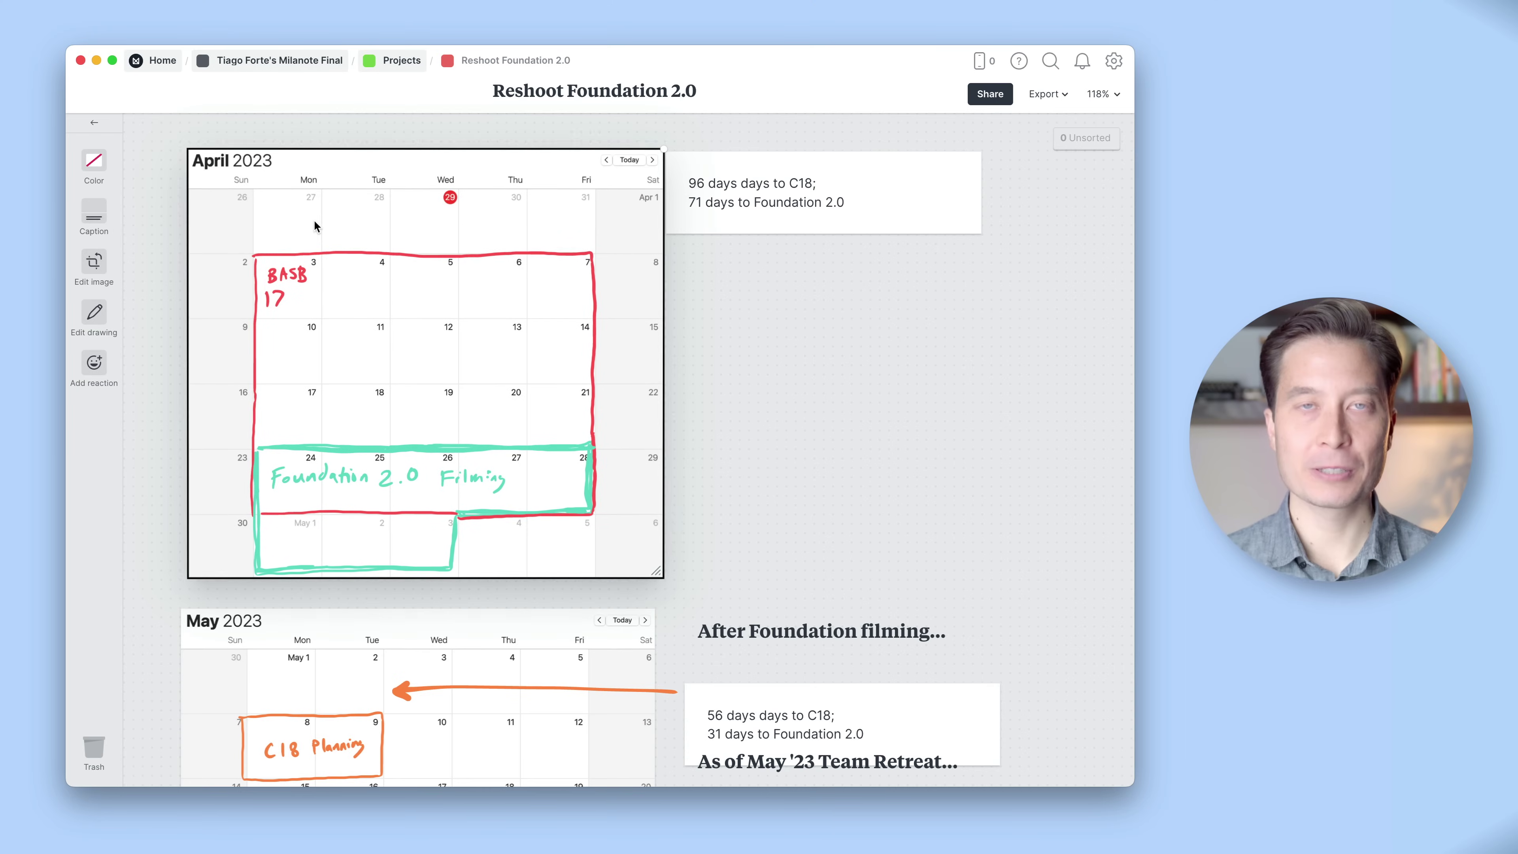
{"action": "double_click", "coordinate": [353, 255]}
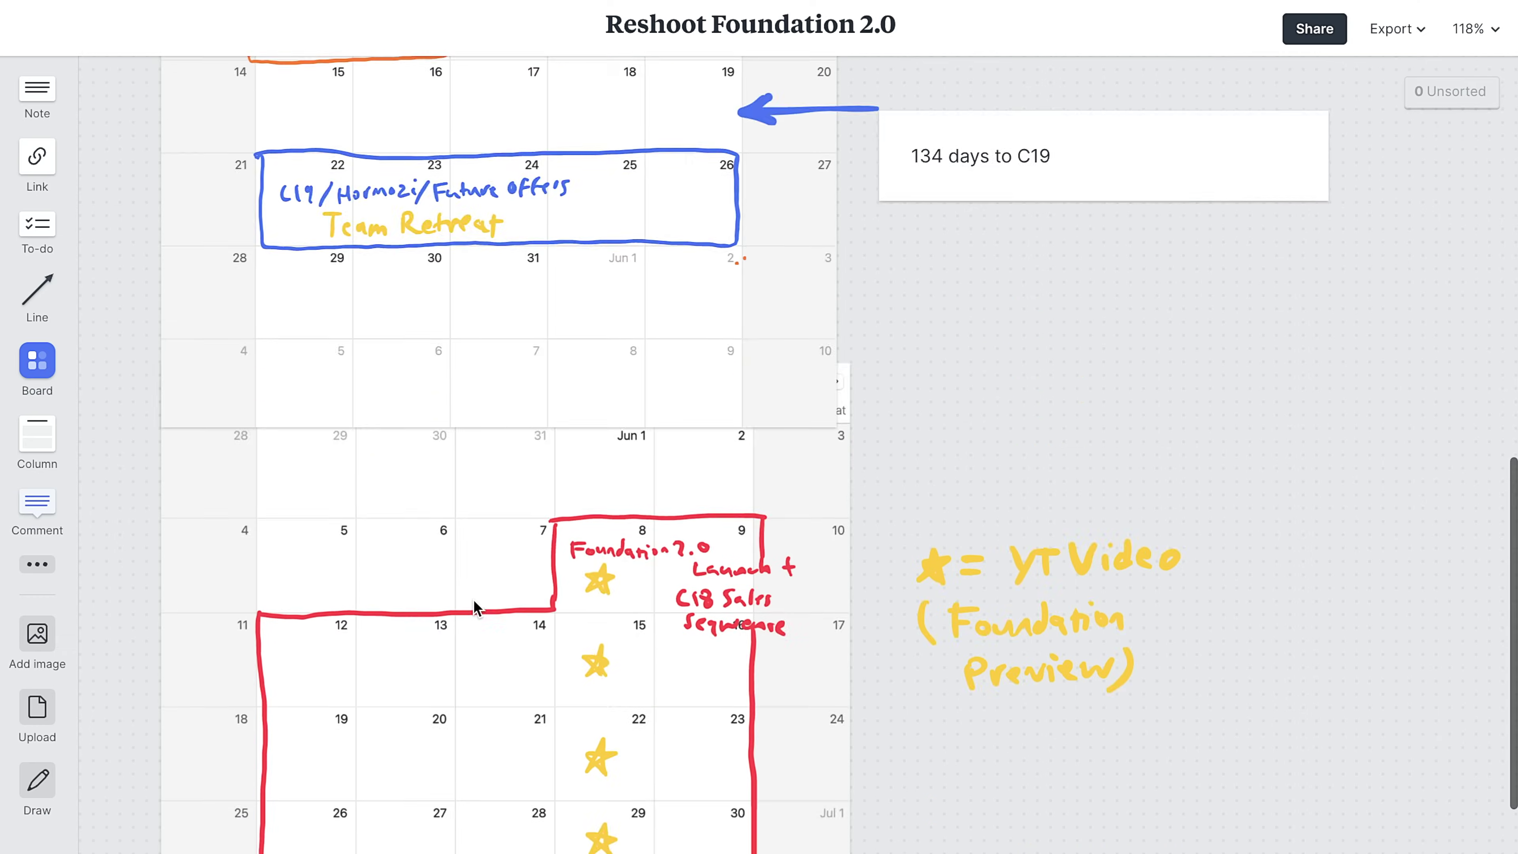
{"action": "scroll", "coordinate": [1122, 671], "scroll_direction": "down", "scroll_amount": 3}
{"action": "scroll", "coordinate": [1016, 658], "scroll_direction": "down", "scroll_amount": 3}
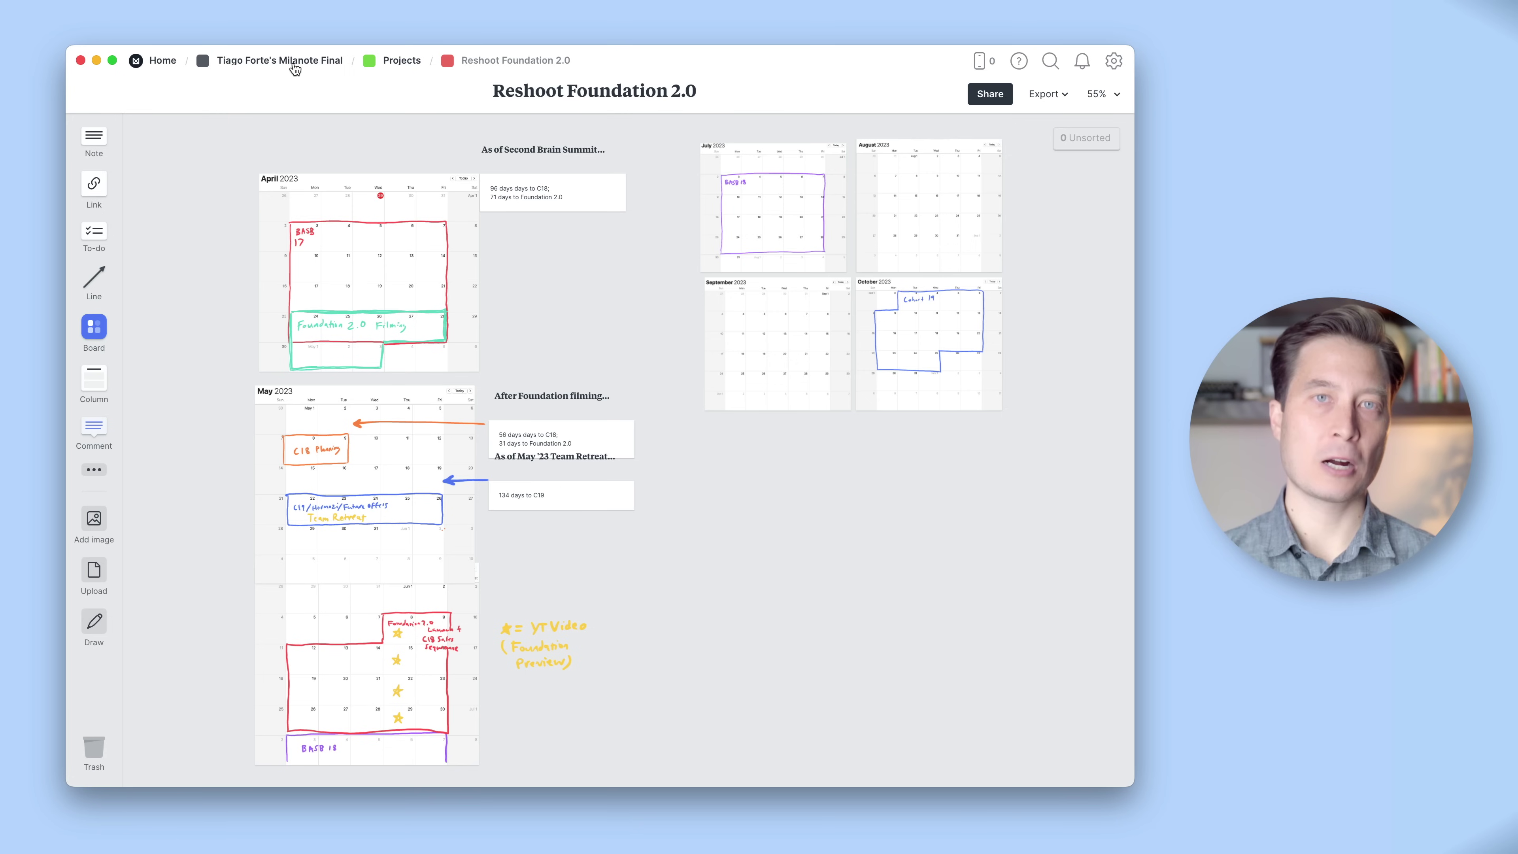
{"action": "left_click", "coordinate": [295, 62]}
- Open the Areas board, pan across its Forte Labs boards and Company Goals, then enter Cooking
{"action": "left_click", "coordinate": [571, 332]}
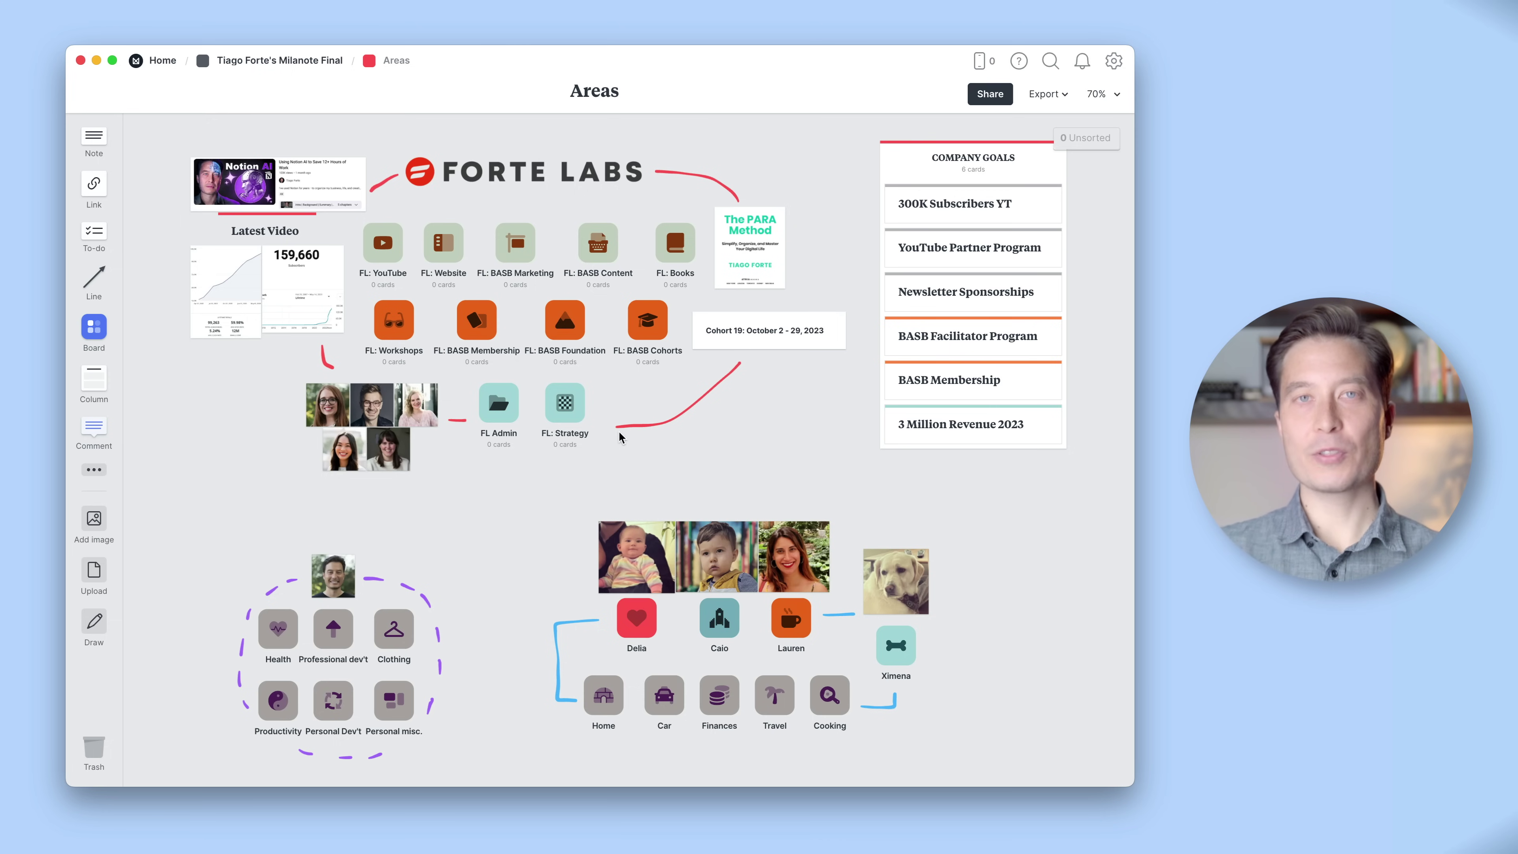
{"action": "scroll", "coordinate": [501, 291], "scroll_direction": "up", "scroll_amount": 5}
{"action": "scroll", "coordinate": [478, 285], "scroll_direction": "up", "scroll_amount": 2}
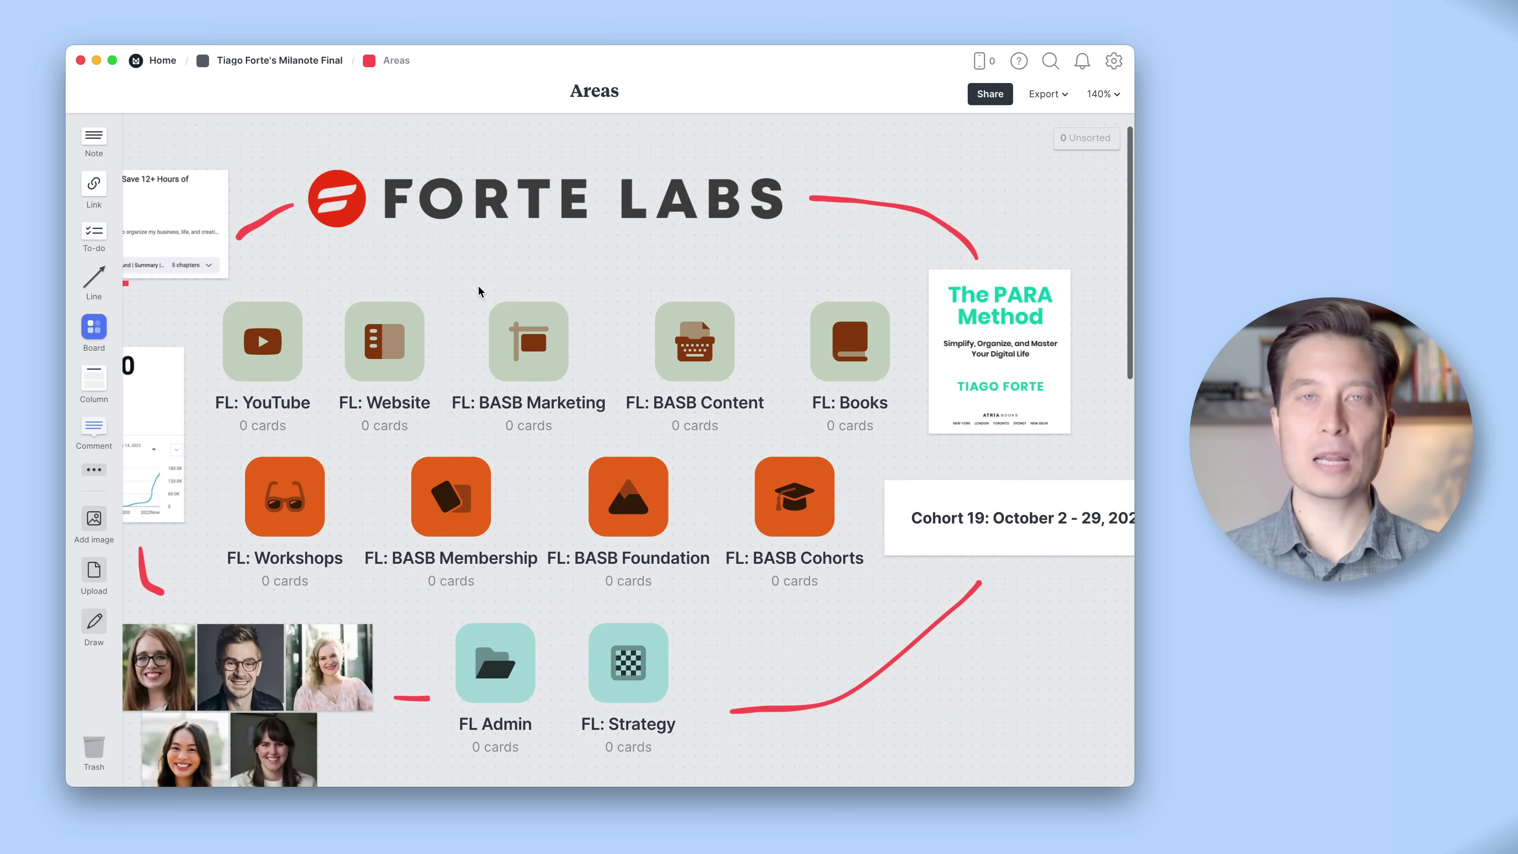
{"action": "scroll", "coordinate": [481, 285], "scroll_direction": "left", "scroll_amount": 5}
{"action": "scroll", "coordinate": [484, 286], "scroll_direction": "right", "scroll_amount": 10}
{"action": "scroll", "coordinate": [485, 286], "scroll_direction": "down", "scroll_amount": 5}
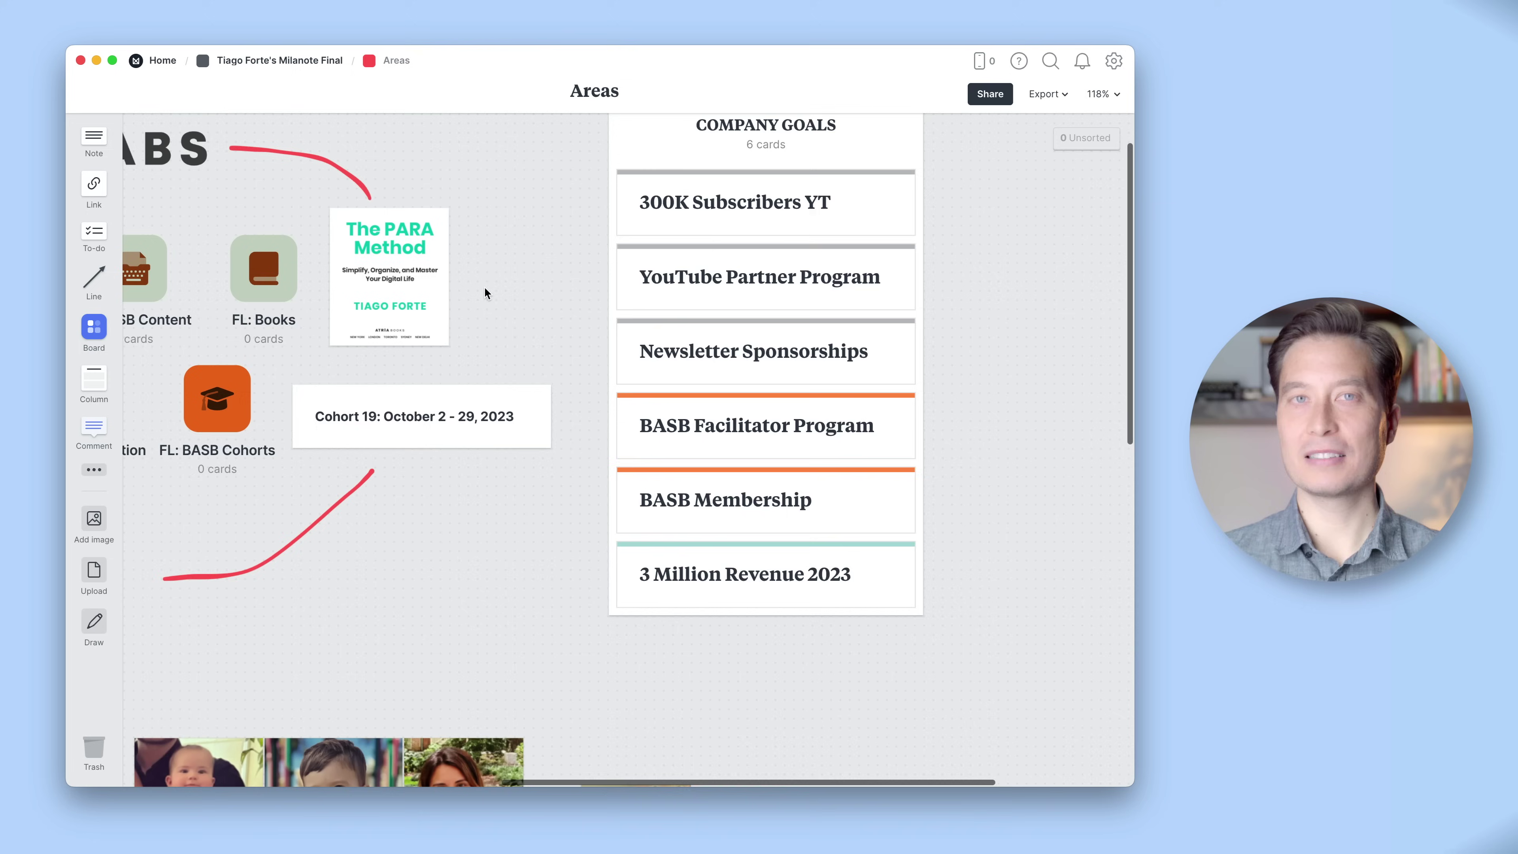
{"action": "scroll", "coordinate": [670, 231], "scroll_direction": "down", "scroll_amount": 5}
{"action": "scroll", "coordinate": [538, 329], "scroll_direction": "left", "scroll_amount": 8}
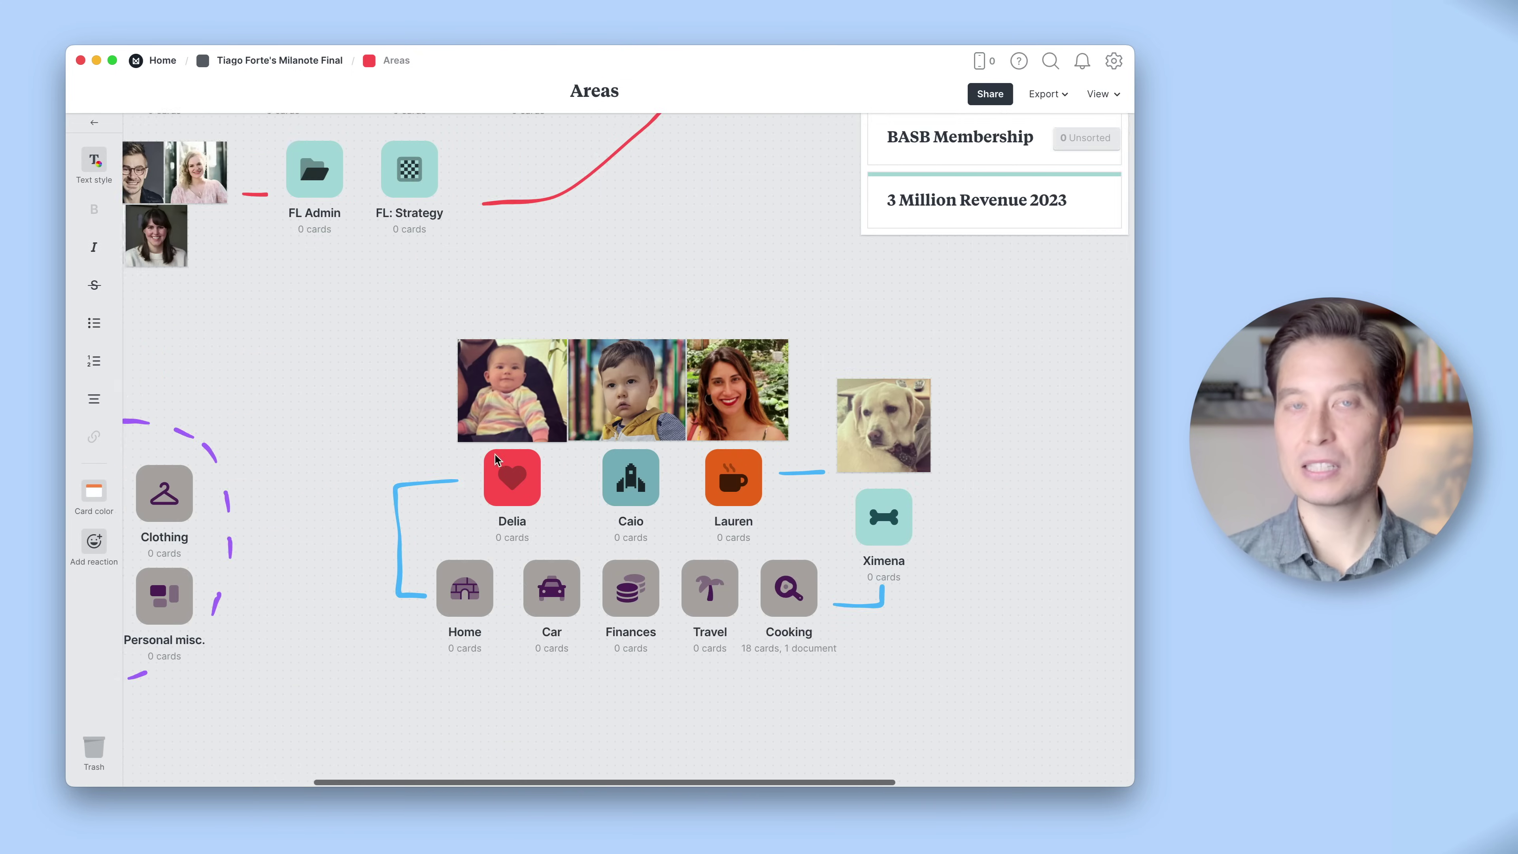
{"action": "scroll", "coordinate": [393, 664], "scroll_direction": "right", "scroll_amount": 5}
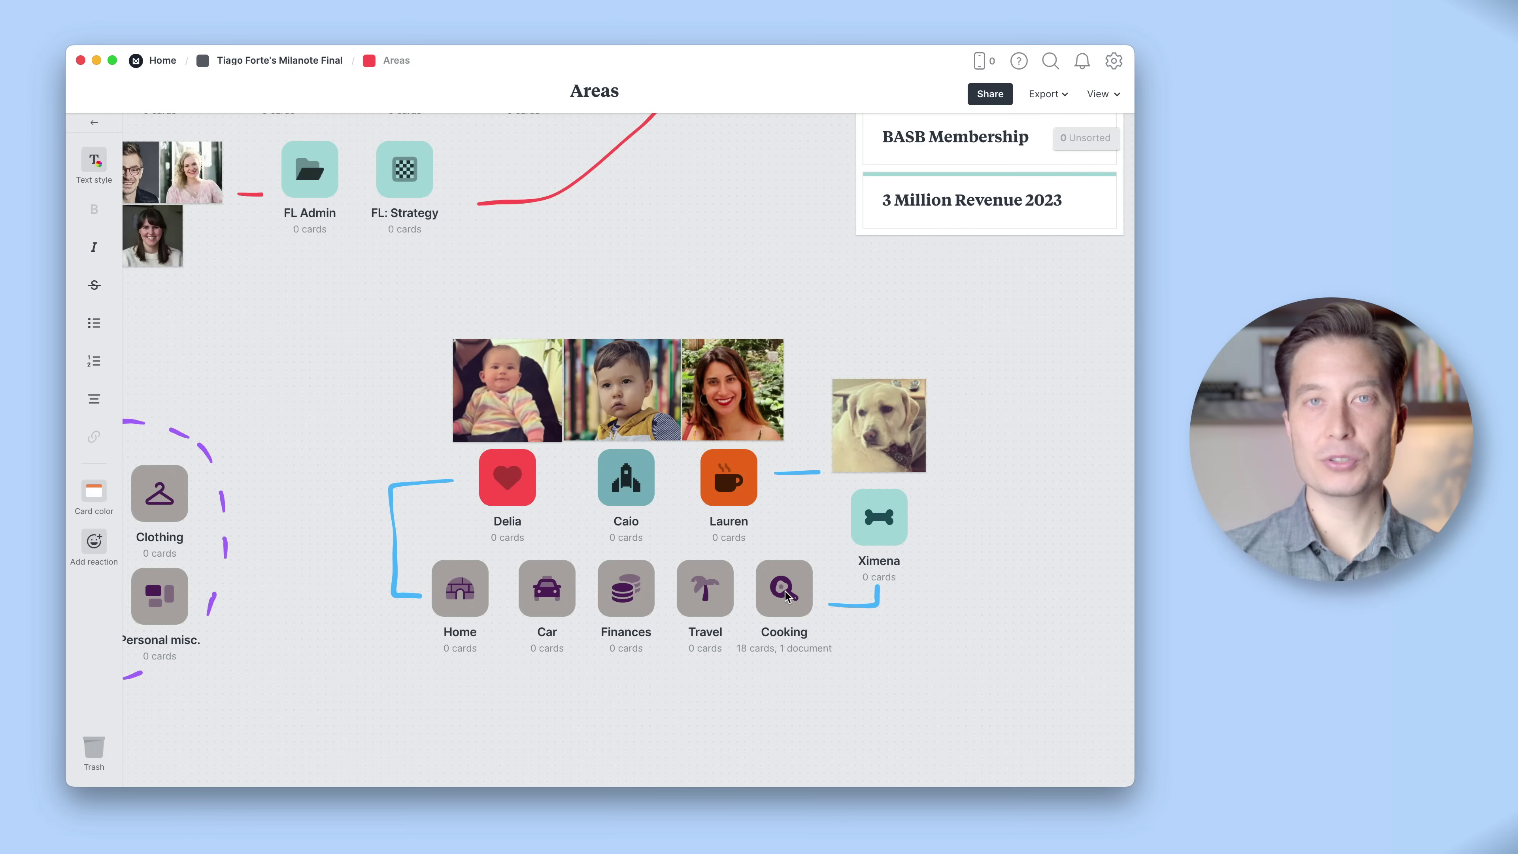
{"action": "left_click", "coordinate": [786, 584]}
- Scroll around the Cooking board to view its recipes, wine picks and cookbooks
{"action": "scroll", "coordinate": [751, 605], "scroll_direction": "down", "scroll_amount": 3}
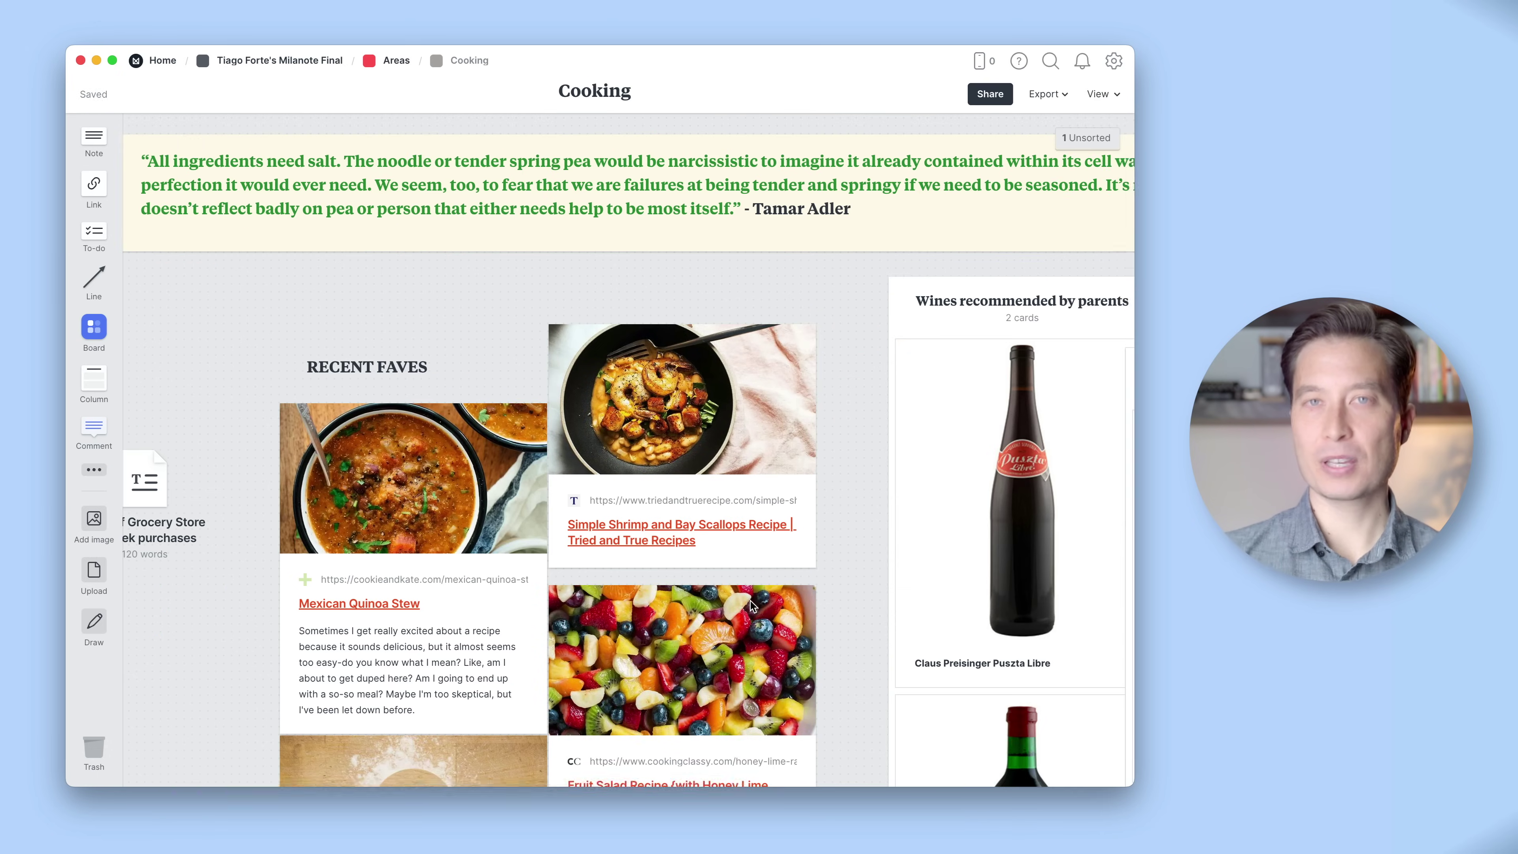
{"action": "scroll", "coordinate": [751, 604], "scroll_direction": "up", "scroll_amount": 3}
{"action": "scroll", "coordinate": [598, 538], "scroll_direction": "down", "scroll_amount": 10}
{"action": "scroll", "coordinate": [434, 478], "scroll_direction": "down", "scroll_amount": 5}
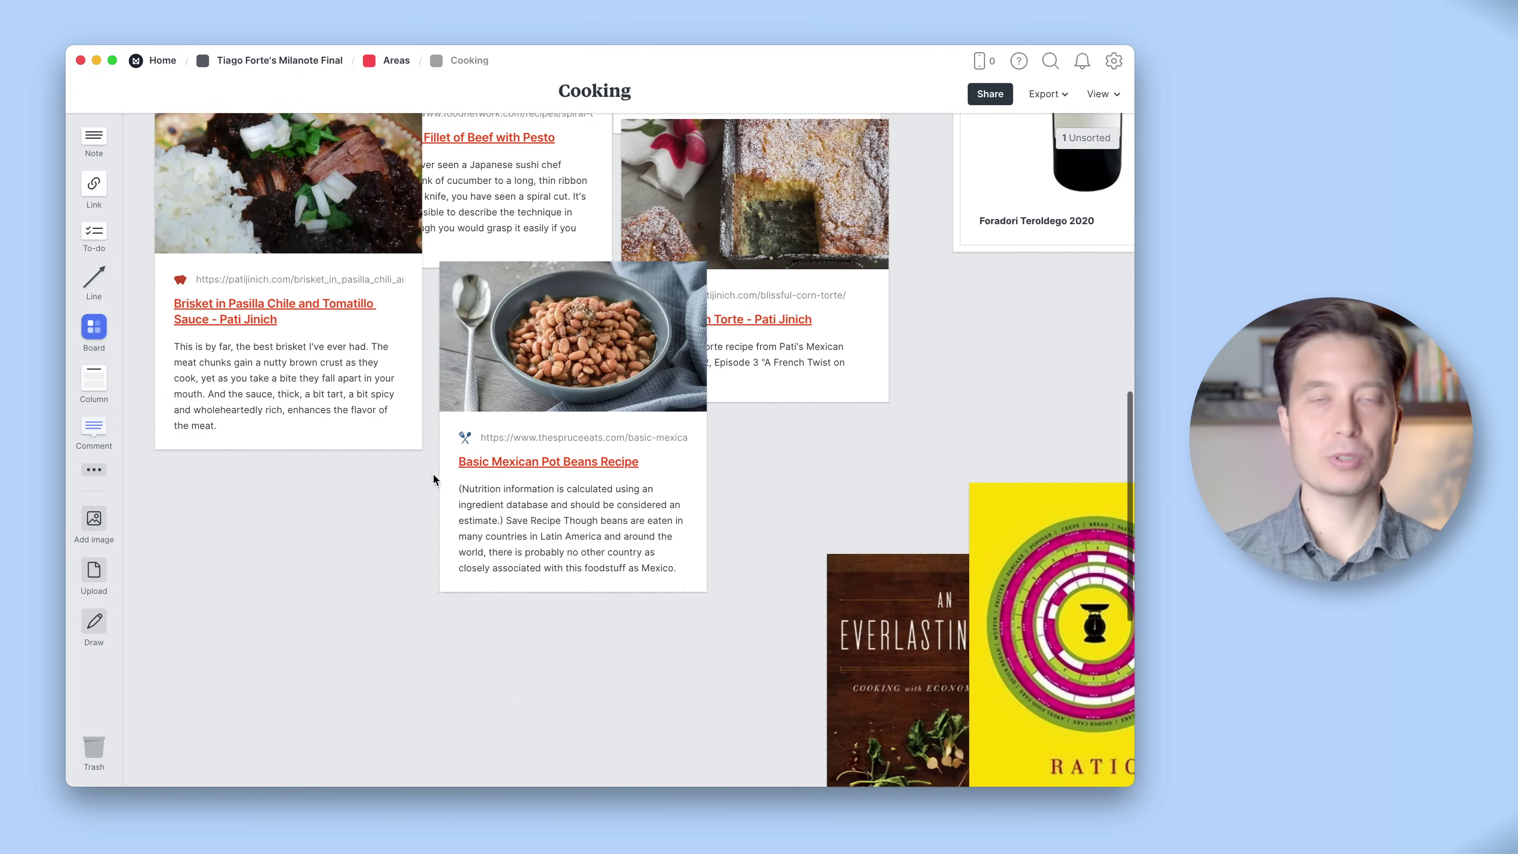
{"action": "scroll", "coordinate": [434, 479], "scroll_direction": "right", "scroll_amount": 8}
{"action": "scroll", "coordinate": [434, 477], "scroll_direction": "up", "scroll_amount": 8}
{"action": "scroll", "coordinate": [434, 482], "scroll_direction": "down", "scroll_amount": 5}
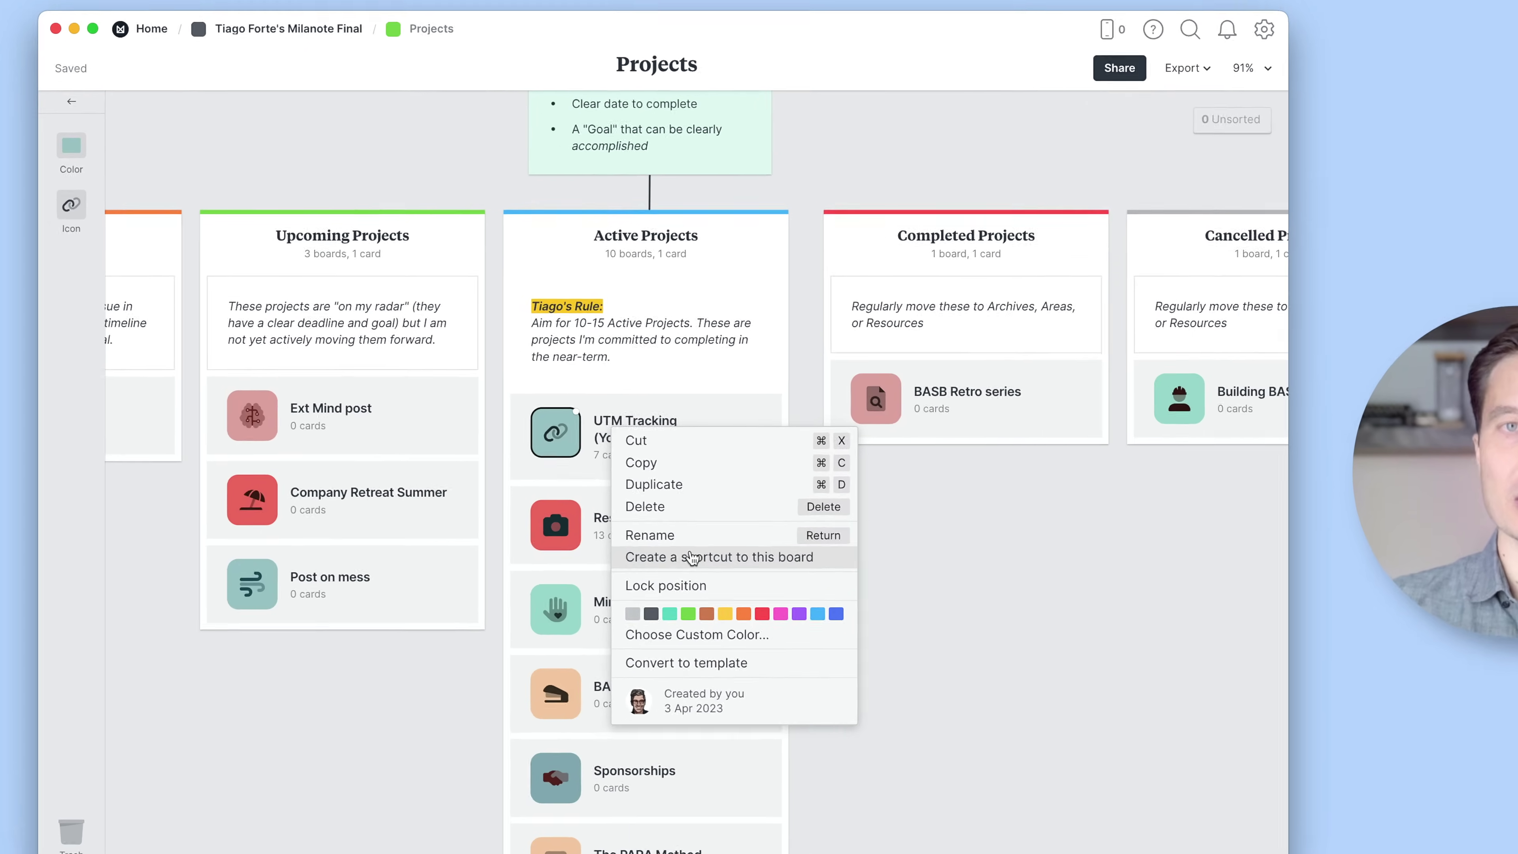
- Create a shortcut to the UTM Tracking board and paste it onto the Areas canvas
{"action": "left_click", "coordinate": [622, 512]}
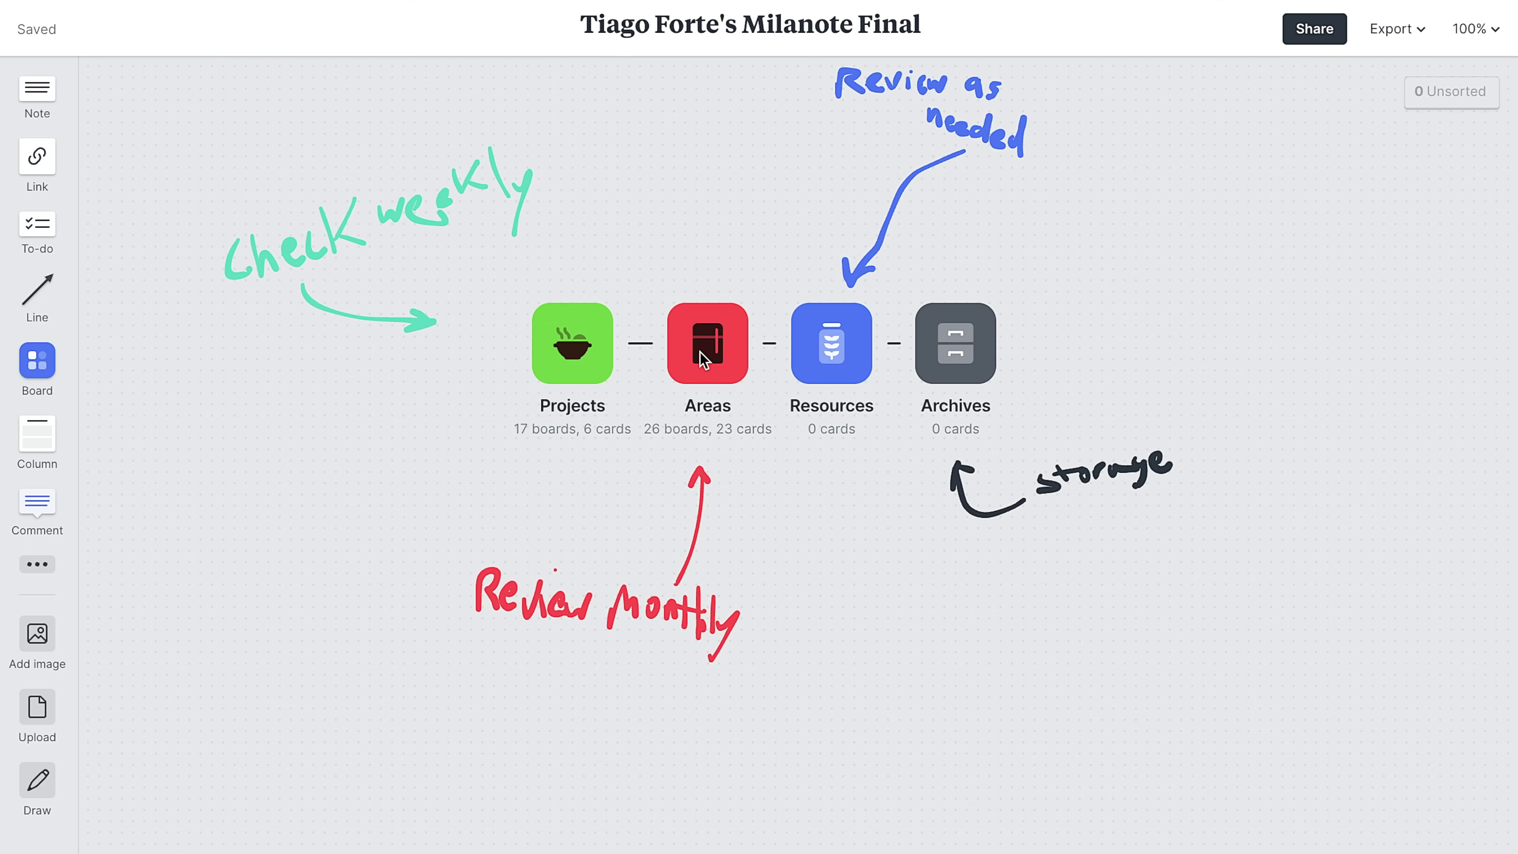
{"action": "left_click", "coordinate": [699, 351]}
{"action": "right_click", "coordinate": [278, 652]}
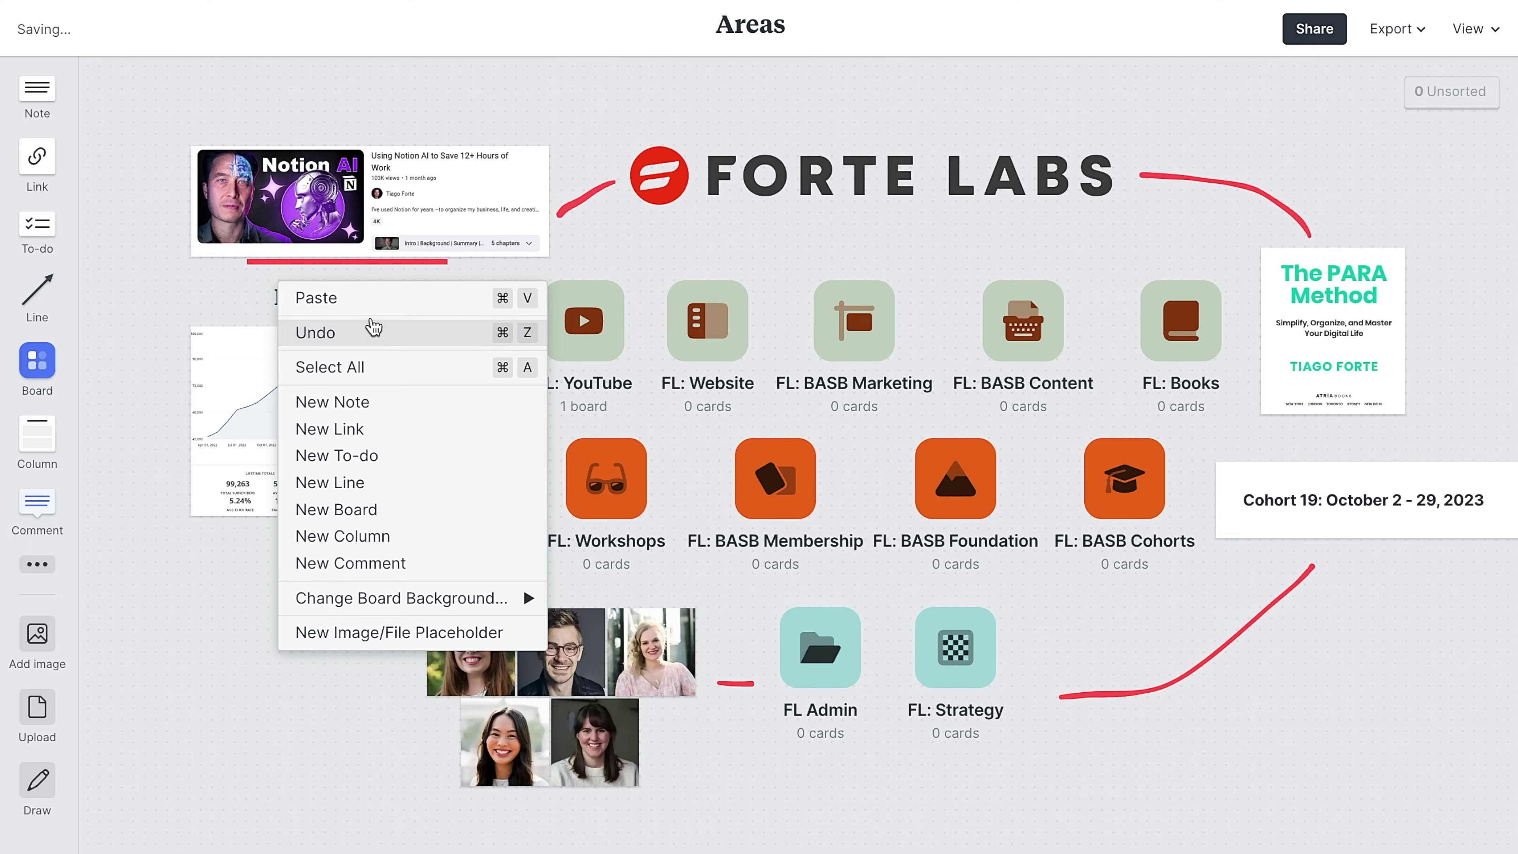
{"action": "left_click", "coordinate": [371, 298]}
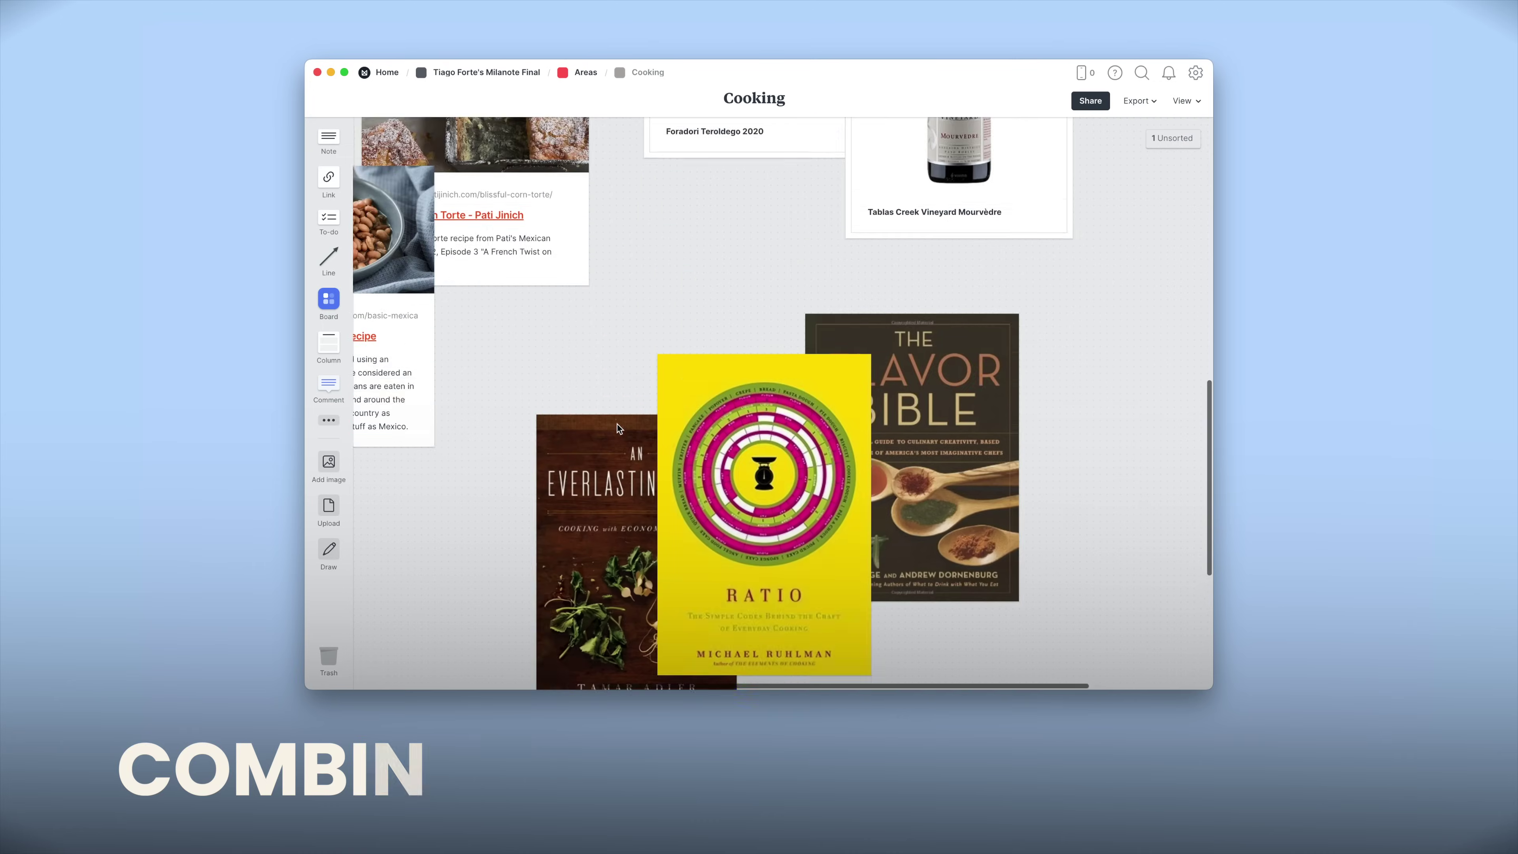
- Go up to the parent Projects board and zoom in on the April 2023 calendar
{"action": "scroll", "coordinate": [618, 426], "scroll_direction": "up", "scroll_amount": 10}
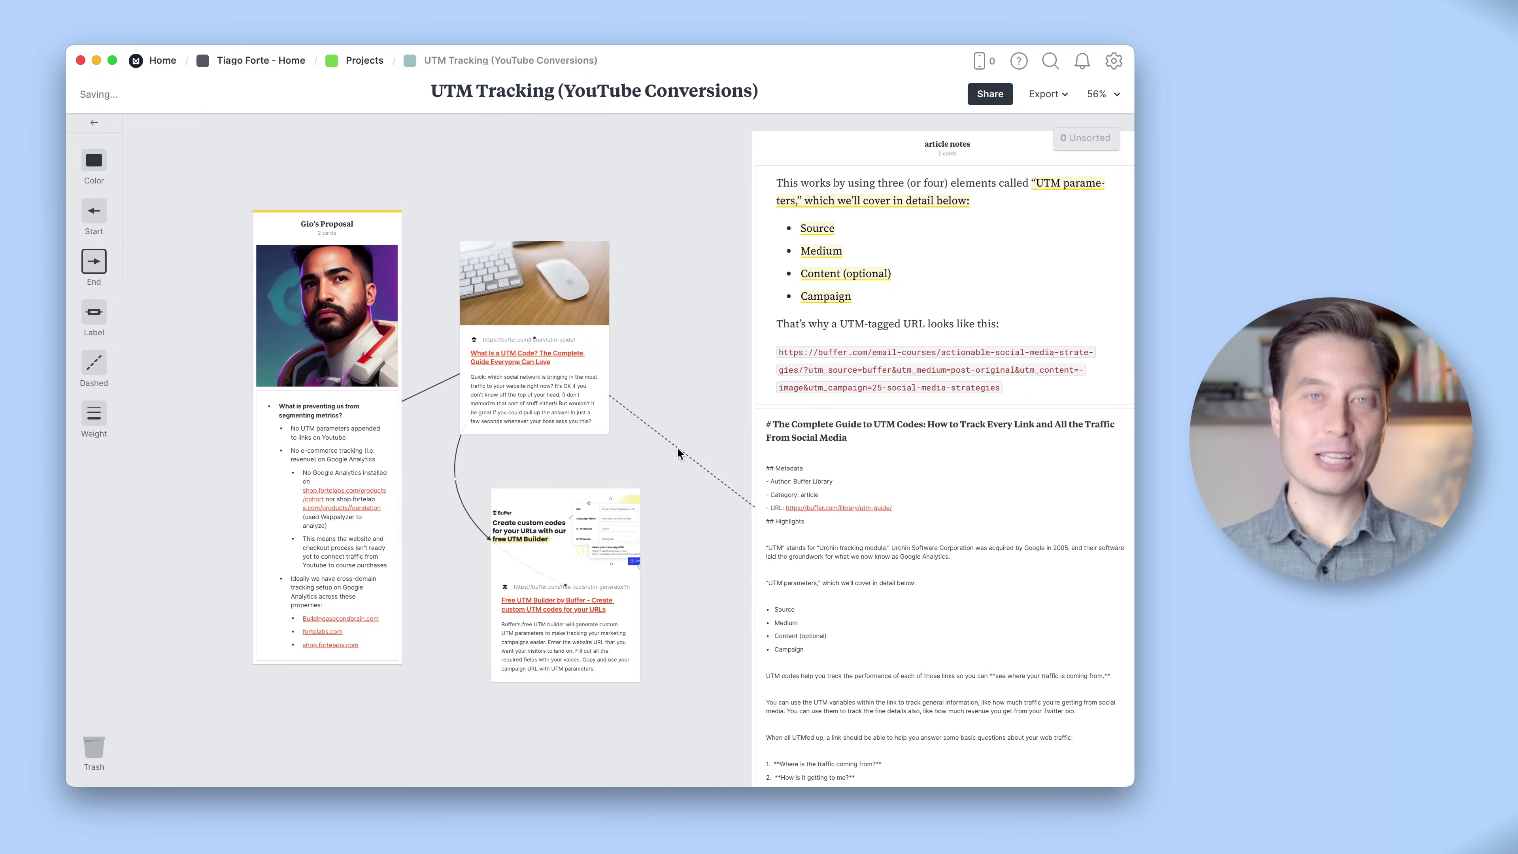
{"action": "key", "text": "super+bracketleft"}
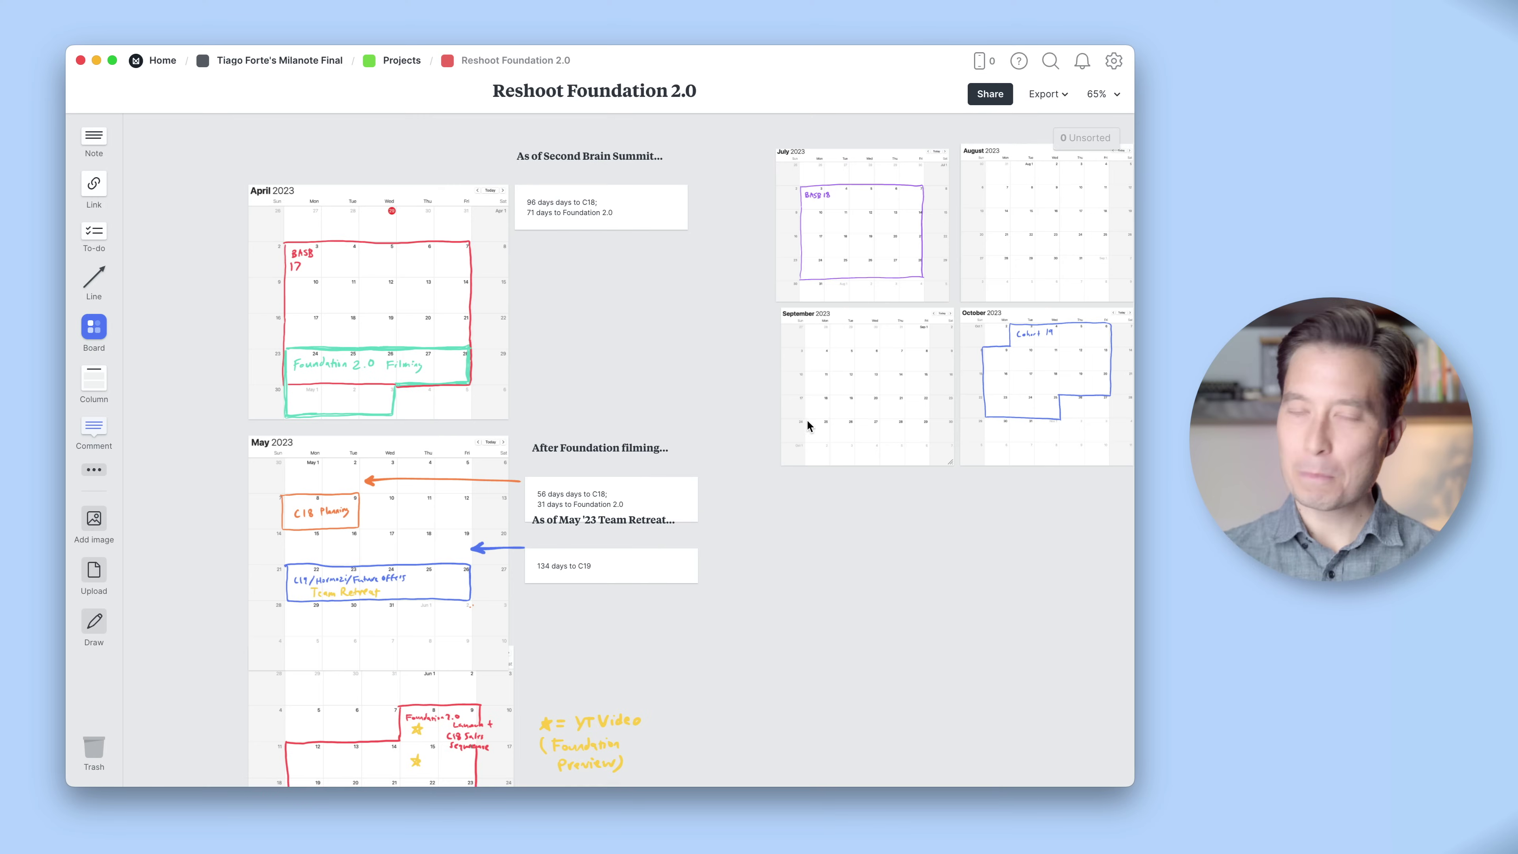
{"action": "left_click", "coordinate": [296, 207]}
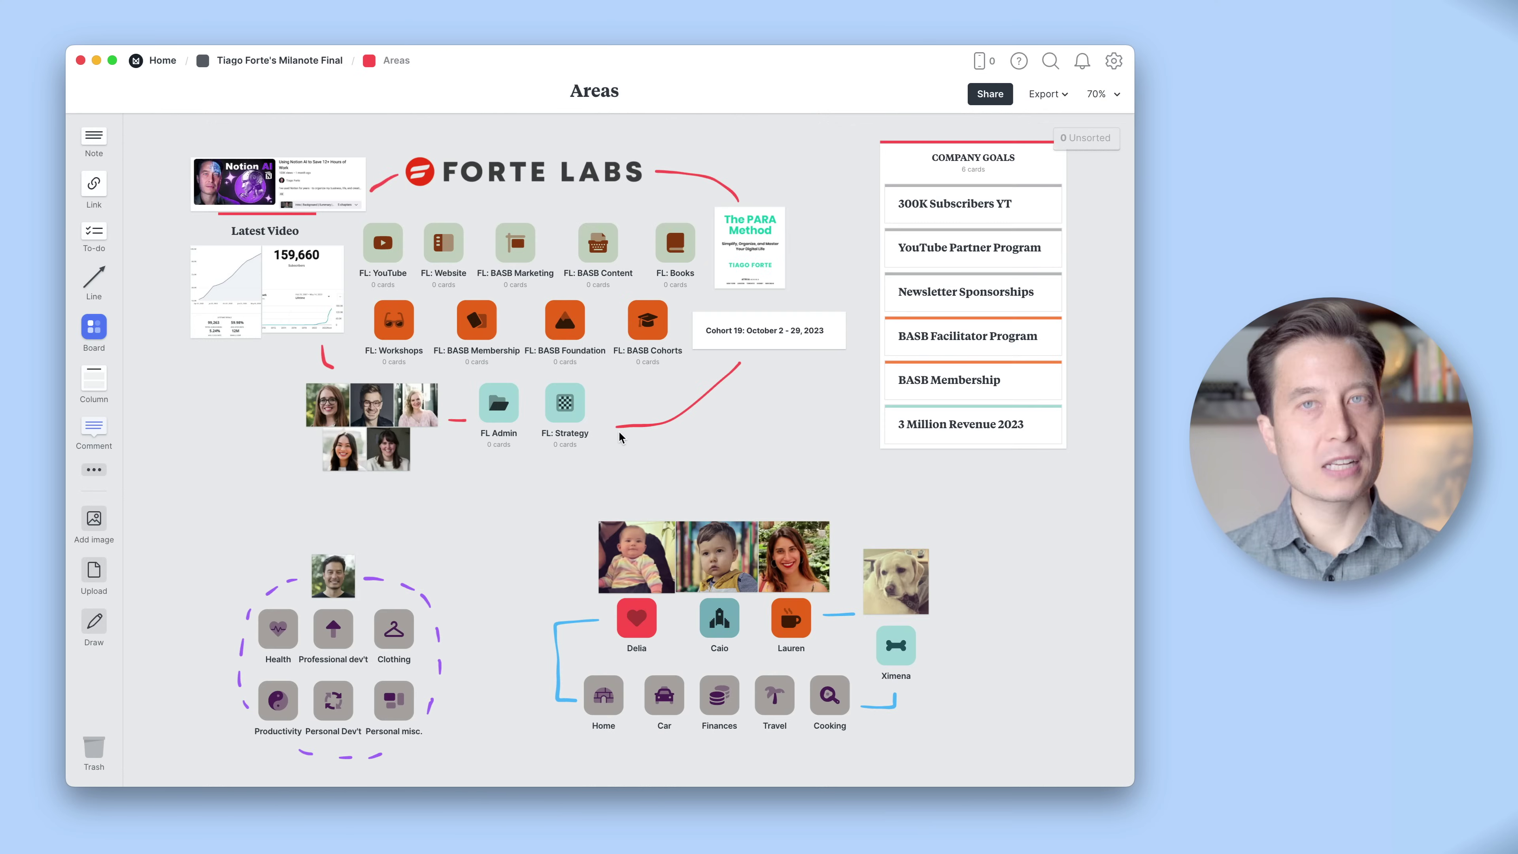
{"action": "scroll", "coordinate": [501, 288], "scroll_direction": "up", "scroll_amount": 5}
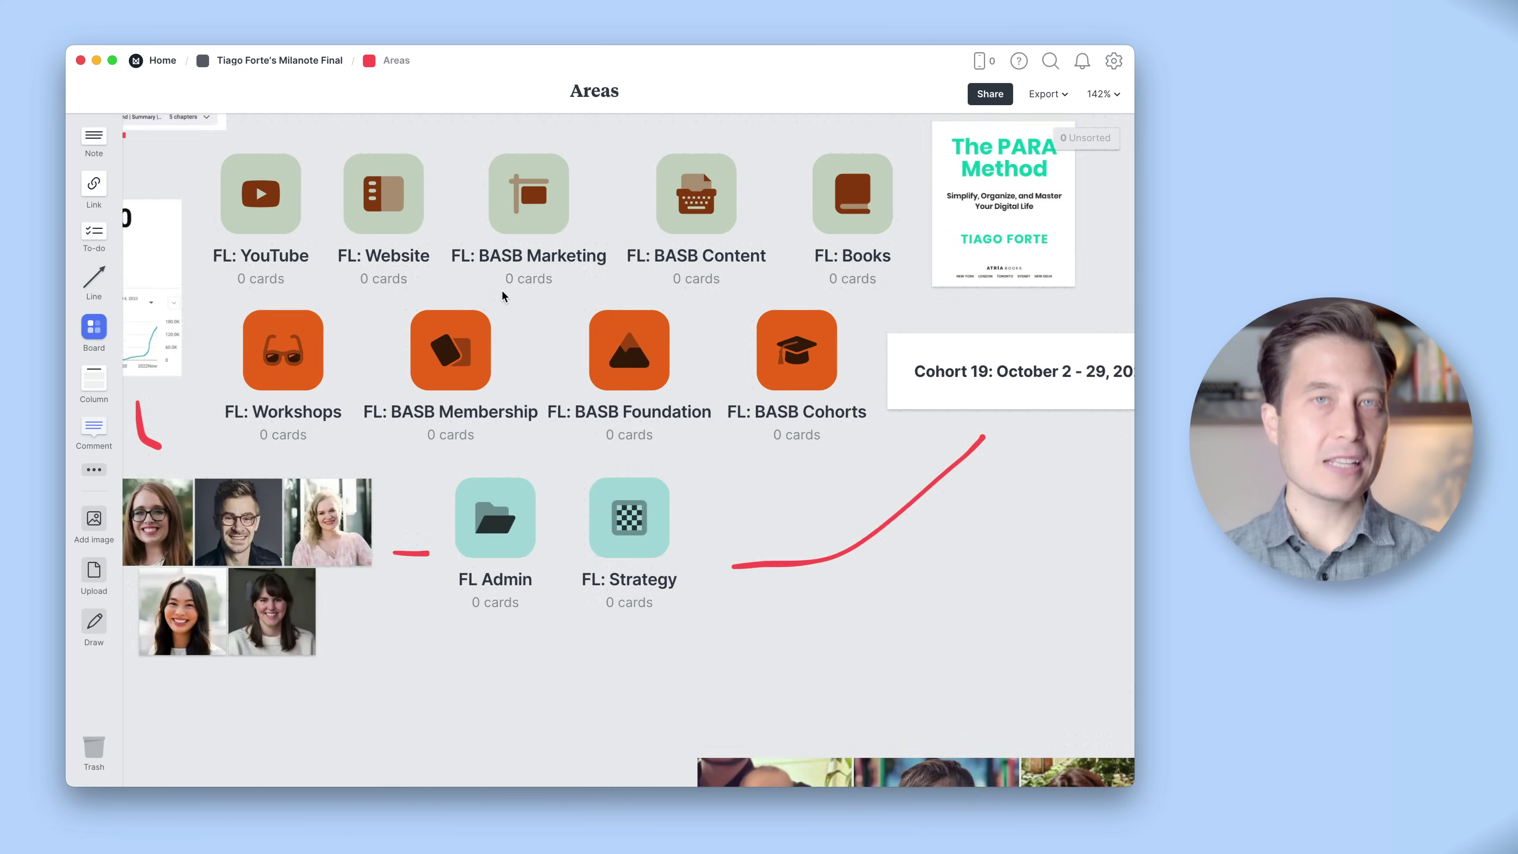
{"action": "scroll", "coordinate": [501, 289], "scroll_direction": "down", "scroll_amount": 3}
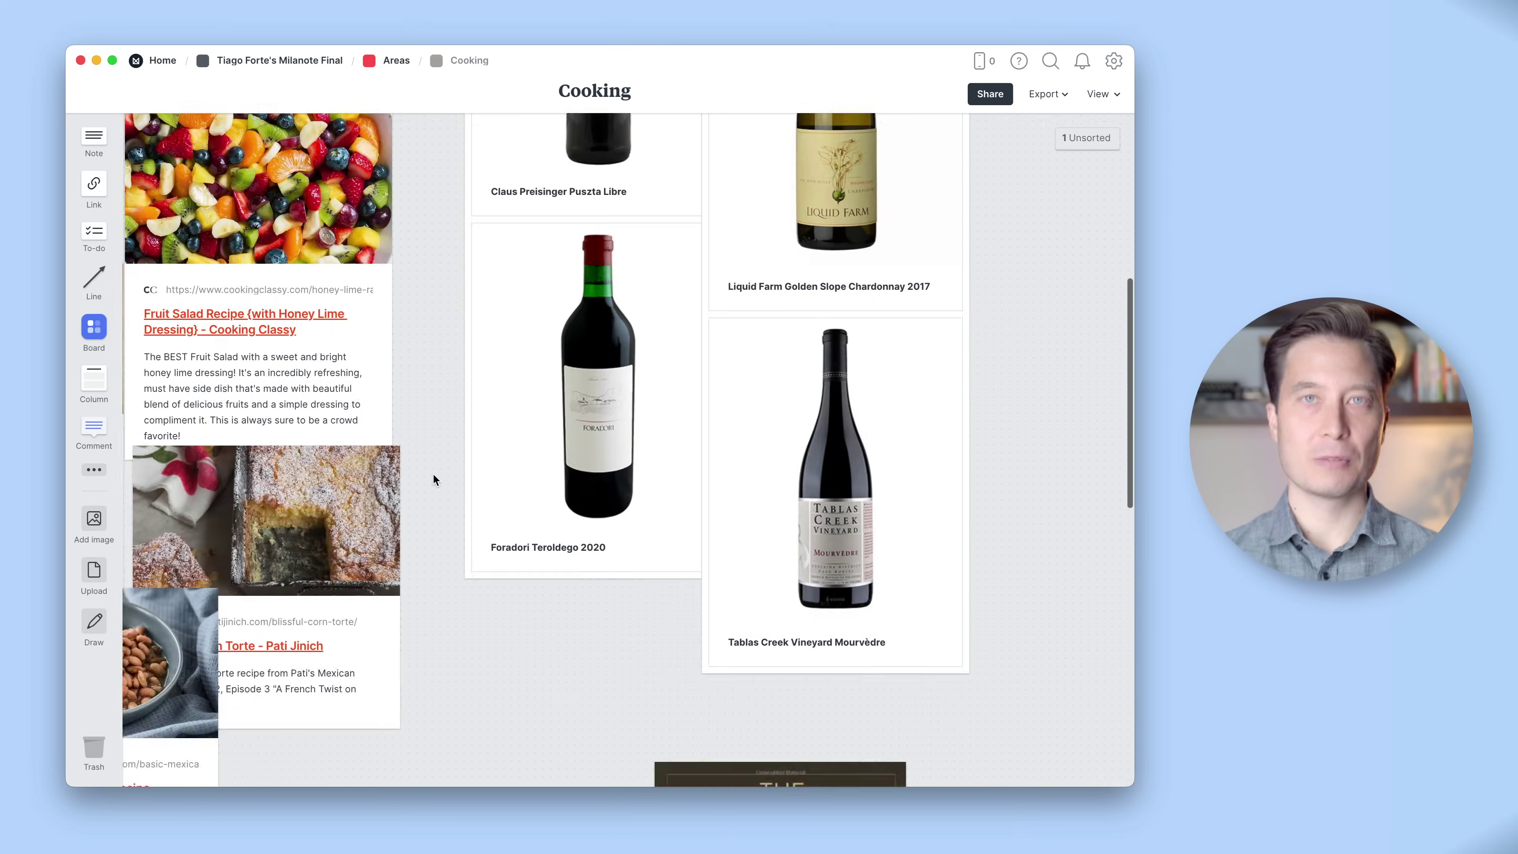
{"action": "scroll", "coordinate": [433, 476], "scroll_direction": "up", "scroll_amount": 3}
- Capture a region screenshot of the article, paste it, and stack it onto the article card
{"action": "key", "text": "super+shift+4"}
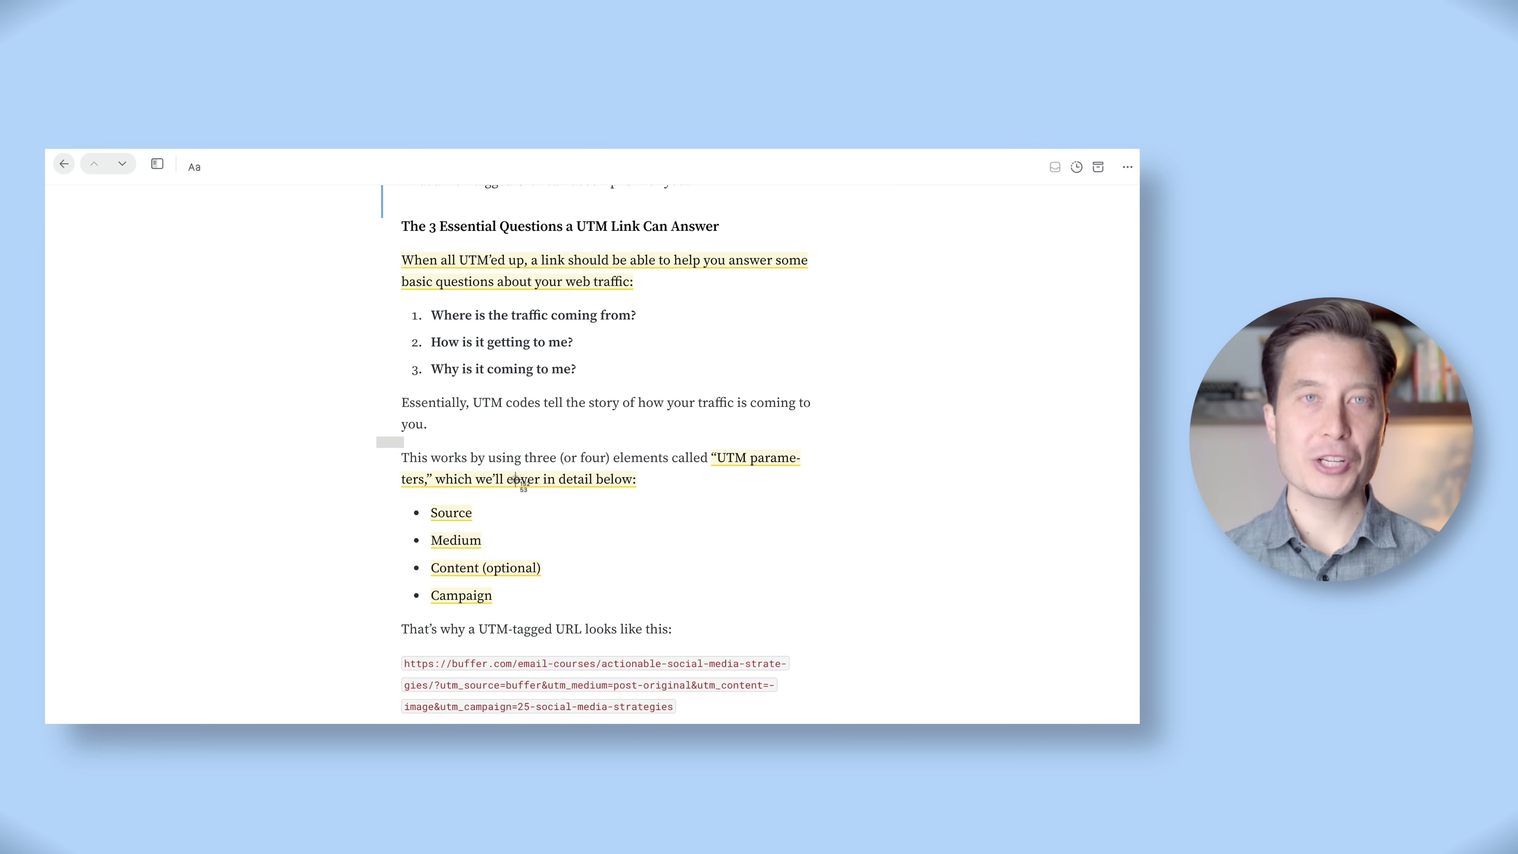
{"action": "left_click_drag", "start_coordinate": [376, 438], "coordinate": [839, 646]}
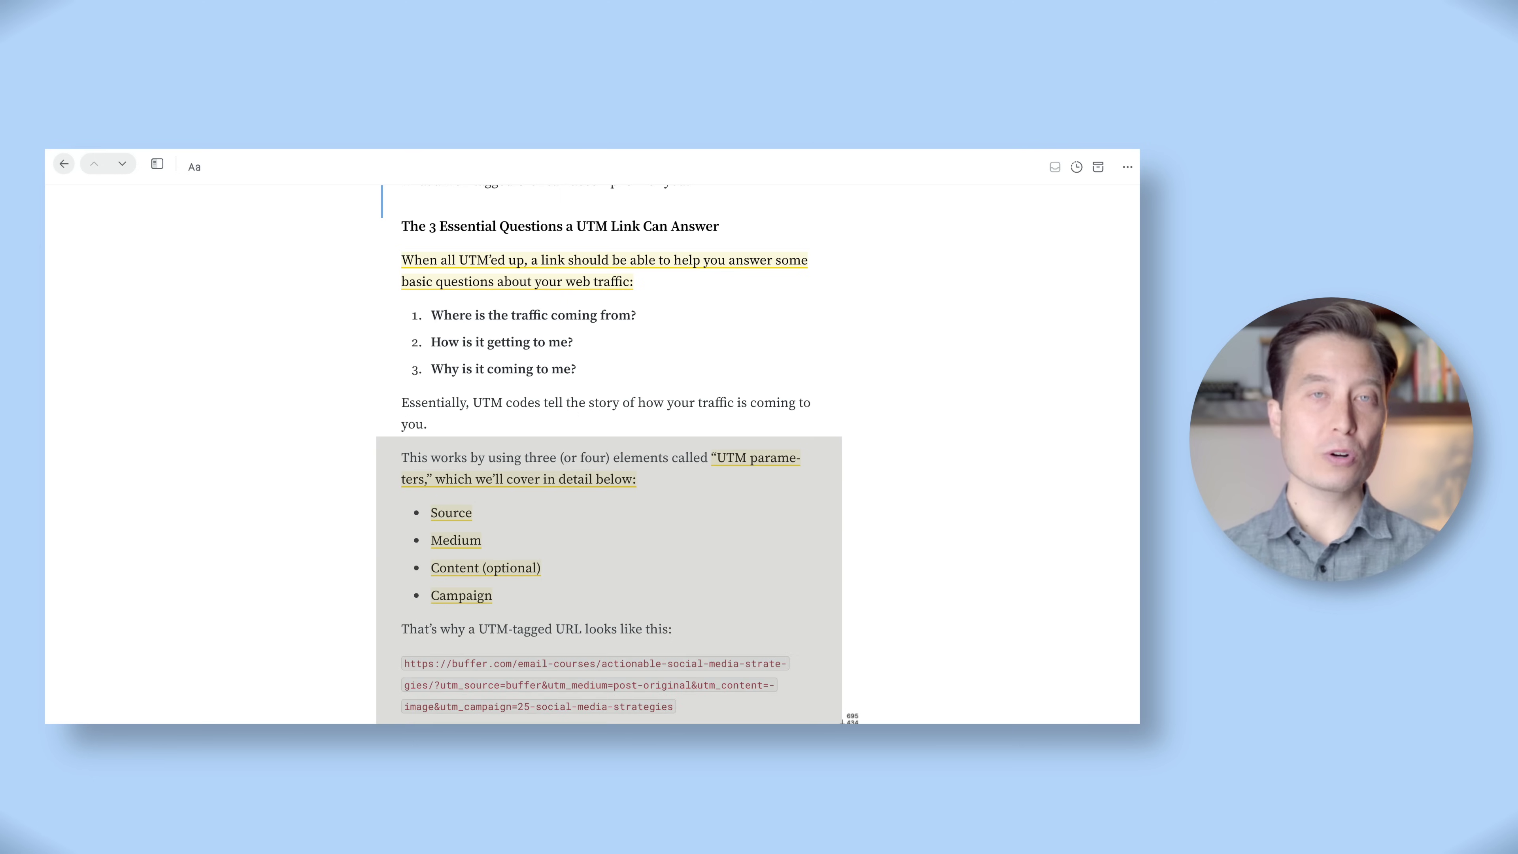
{"action": "key", "text": "super+v"}
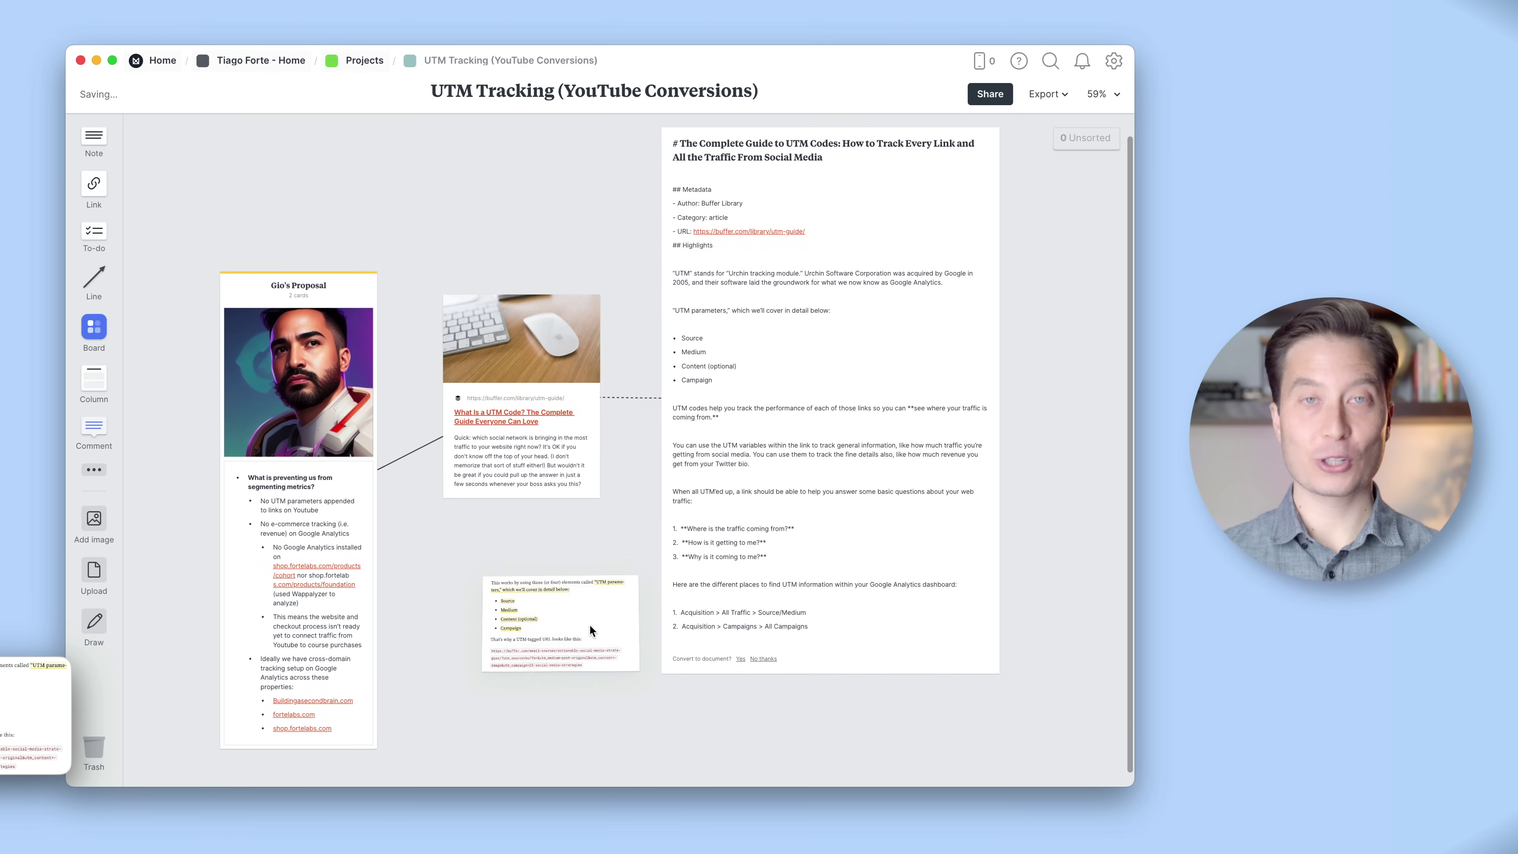
{"action": "left_click_drag", "start_coordinate": [590, 613], "coordinate": [962, 321]}
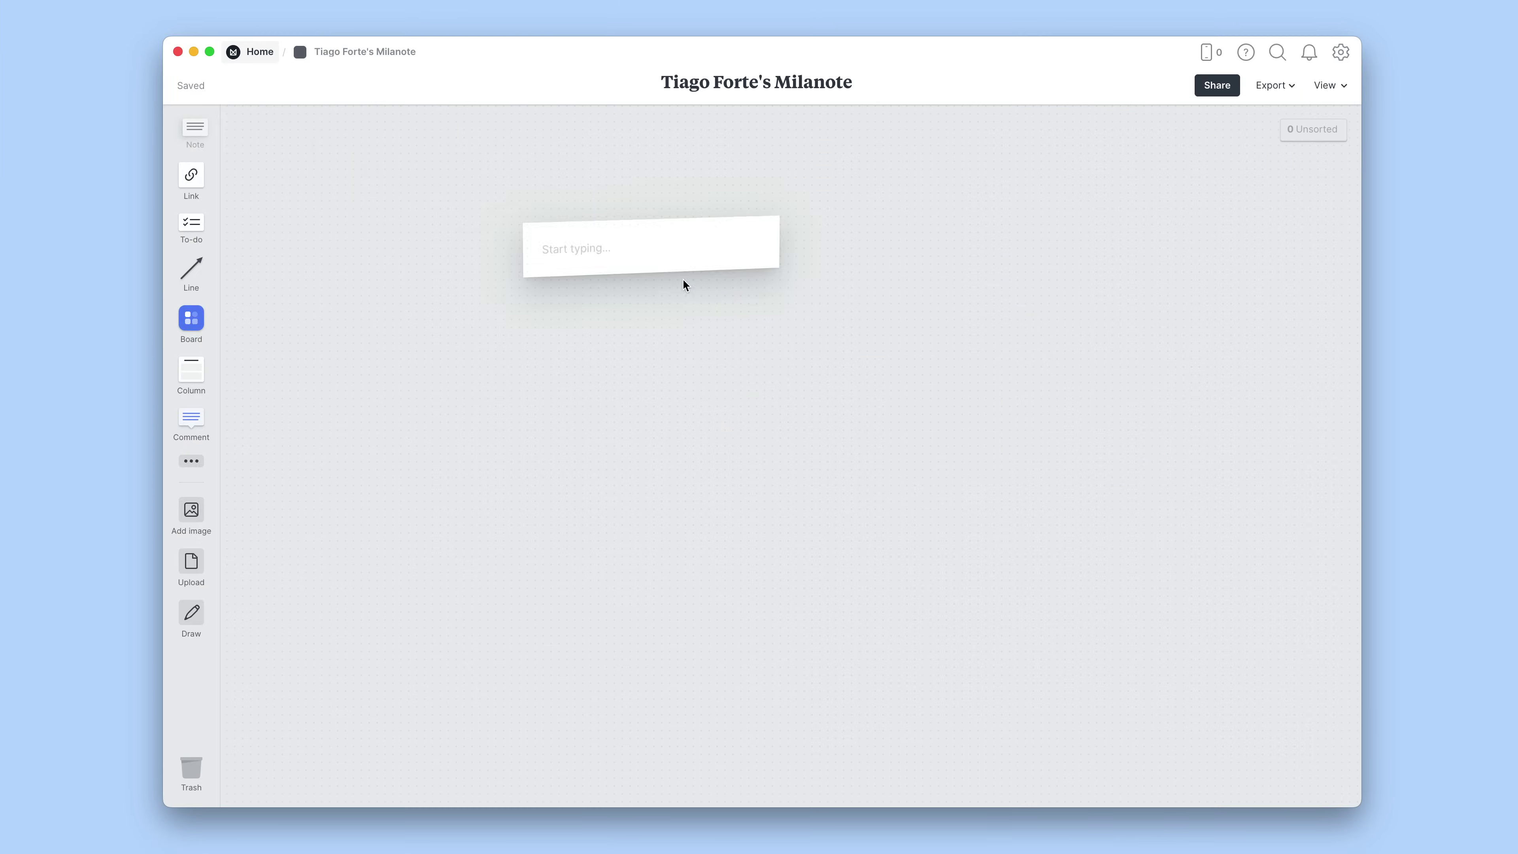
- Finish the note text with 'is a' followed by the word 'note' in italics
{"action": "type", "text": "is a"}
{"action": "key", "text": "super+i"}
{"action": "type", "text": "note."}
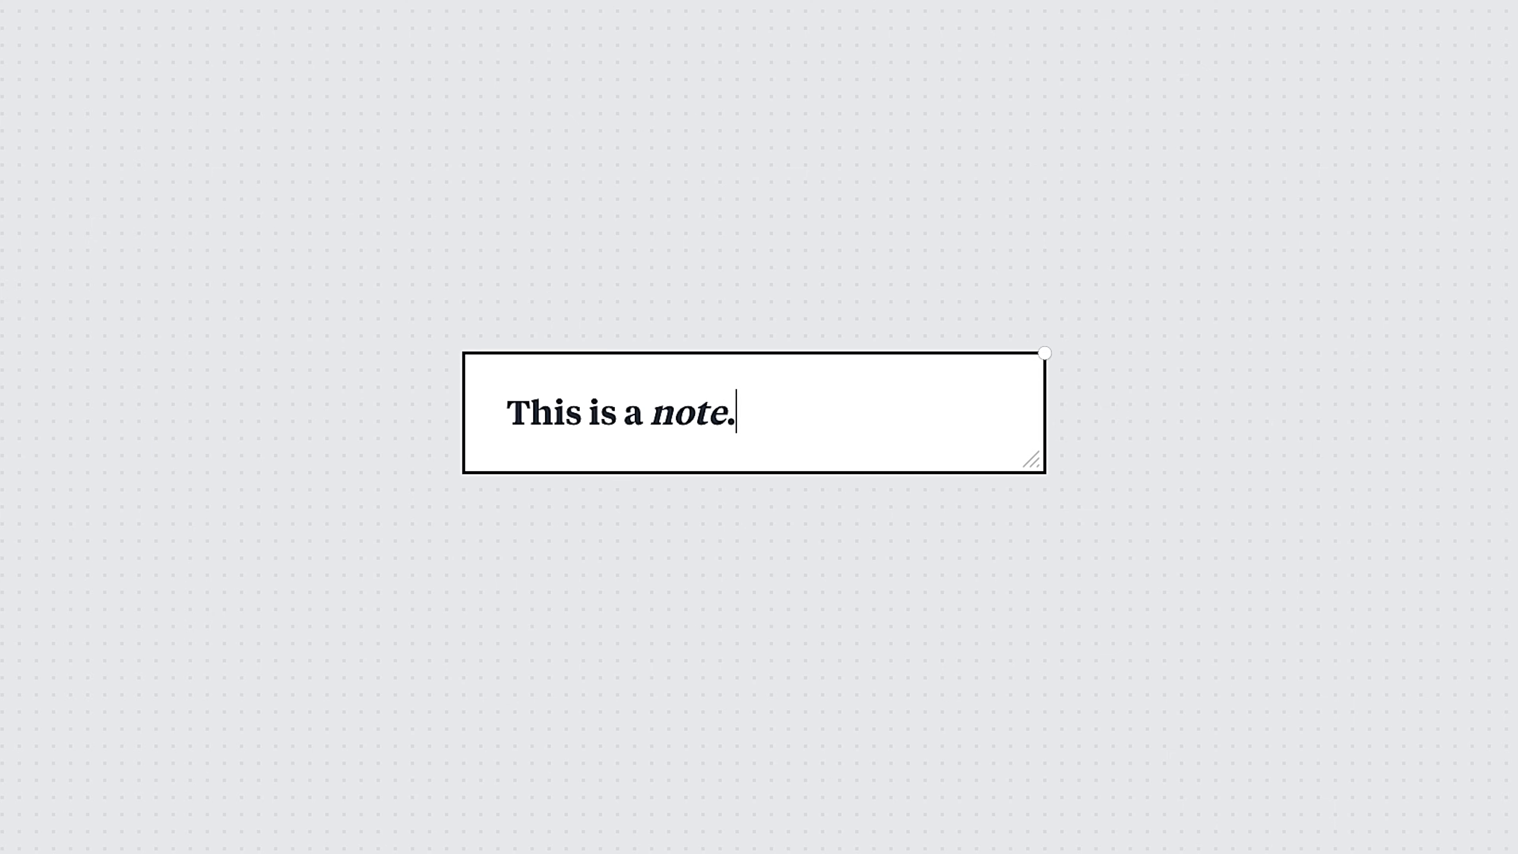